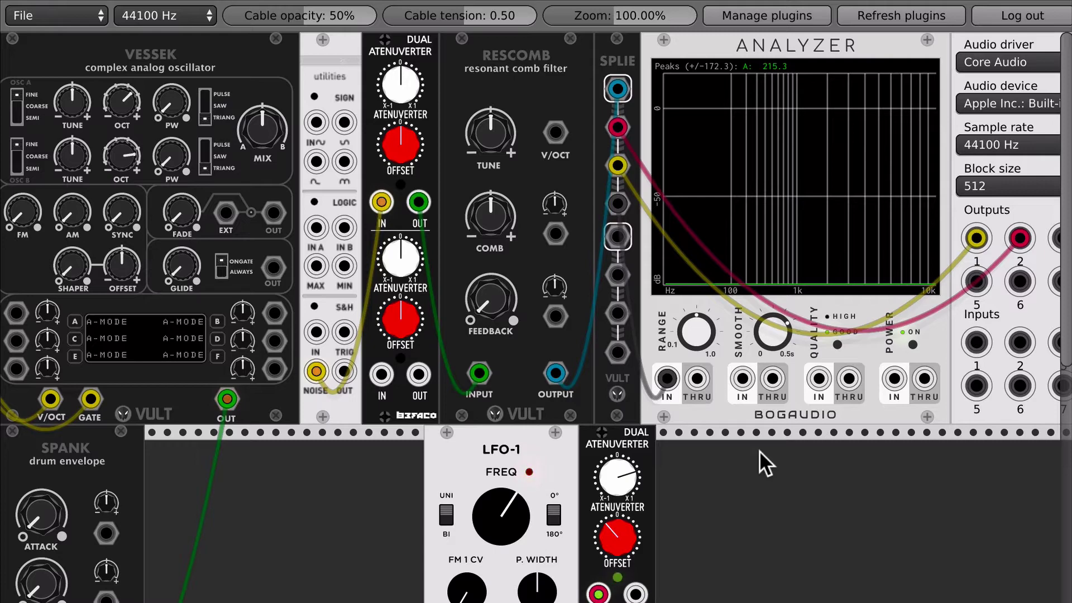
Switch to the browser to examine the comb filter frequency response graph on Wikipedia, and return to VCV Rack.
key("super+Tab")
key("super+Tab")
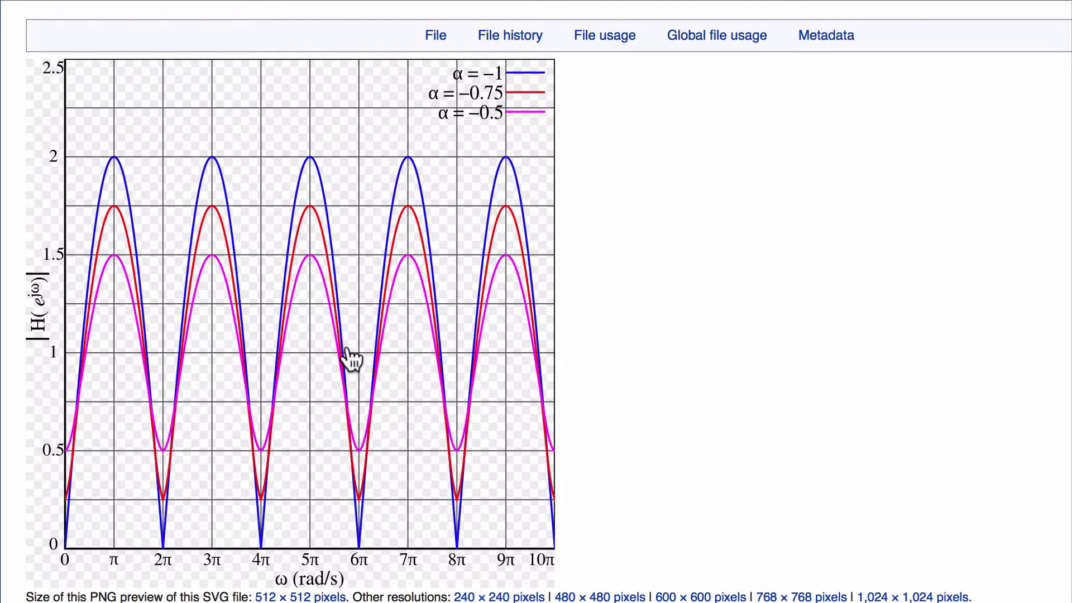
key("ctrl+Up")
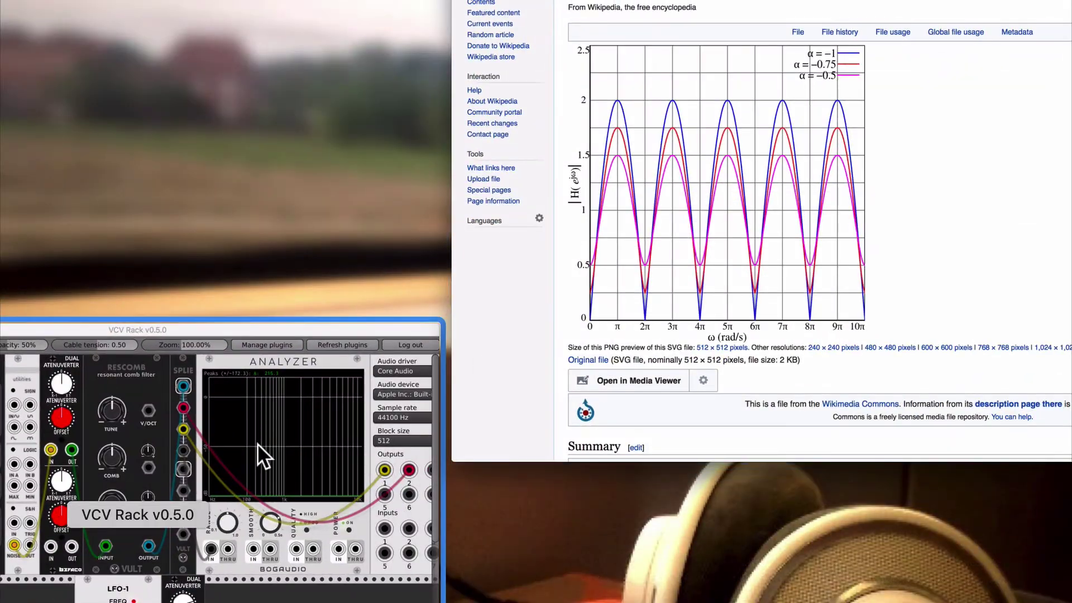
left_click(257, 442)
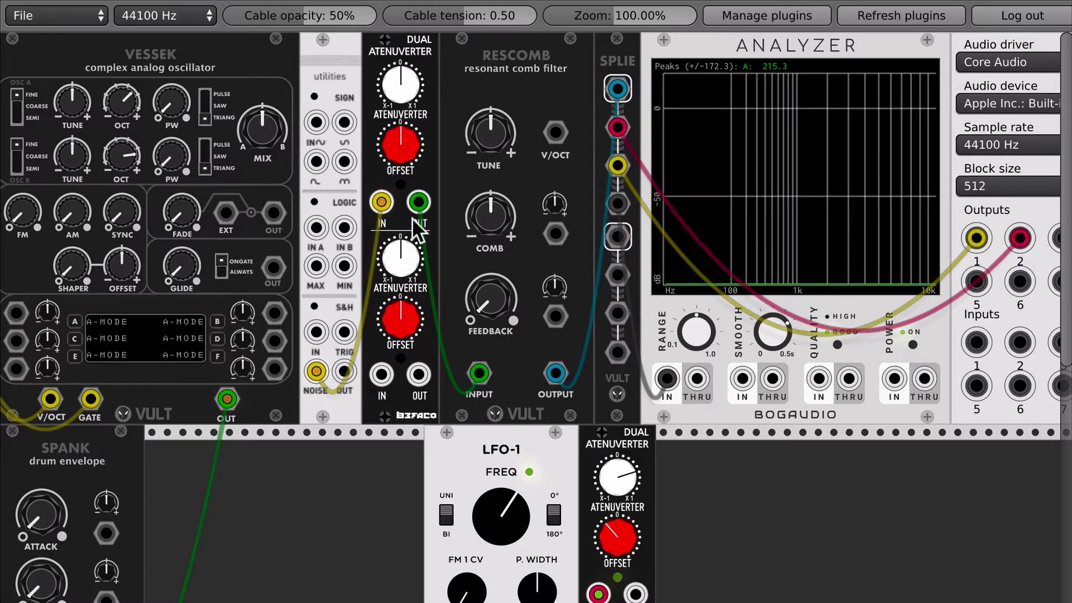
Try the comb filter on noise by turning up the first attenuverter and setting RESCOMB's Tune to maximum and Comb to minimum.
left_click(405, 145)
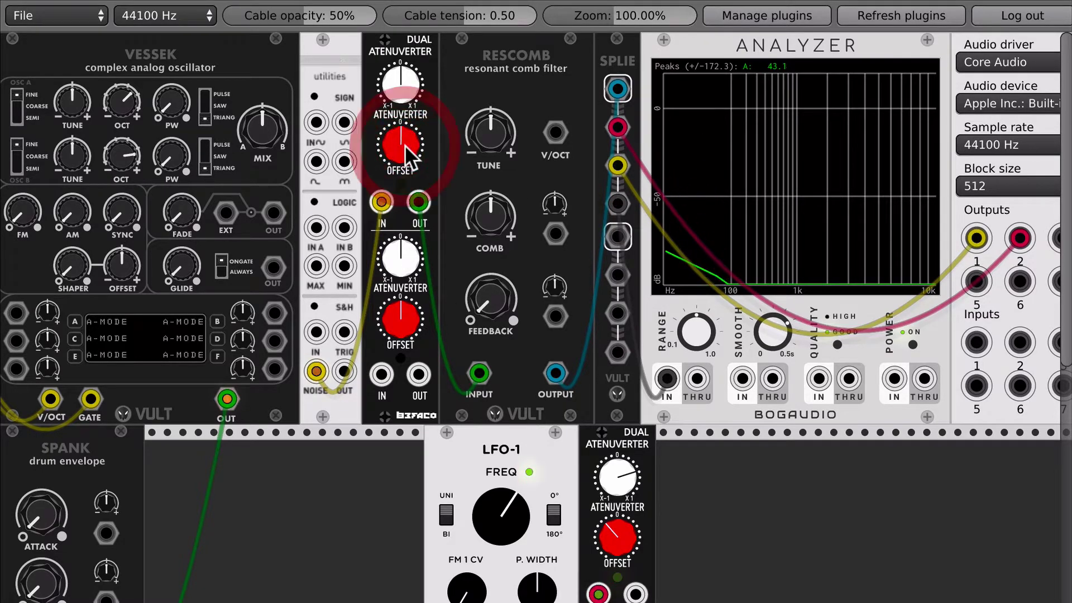
mouse_move(401, 92)
left_mouse_down()
mouse_move(401, 61)
mouse_move(400, 92)
left_mouse_up()
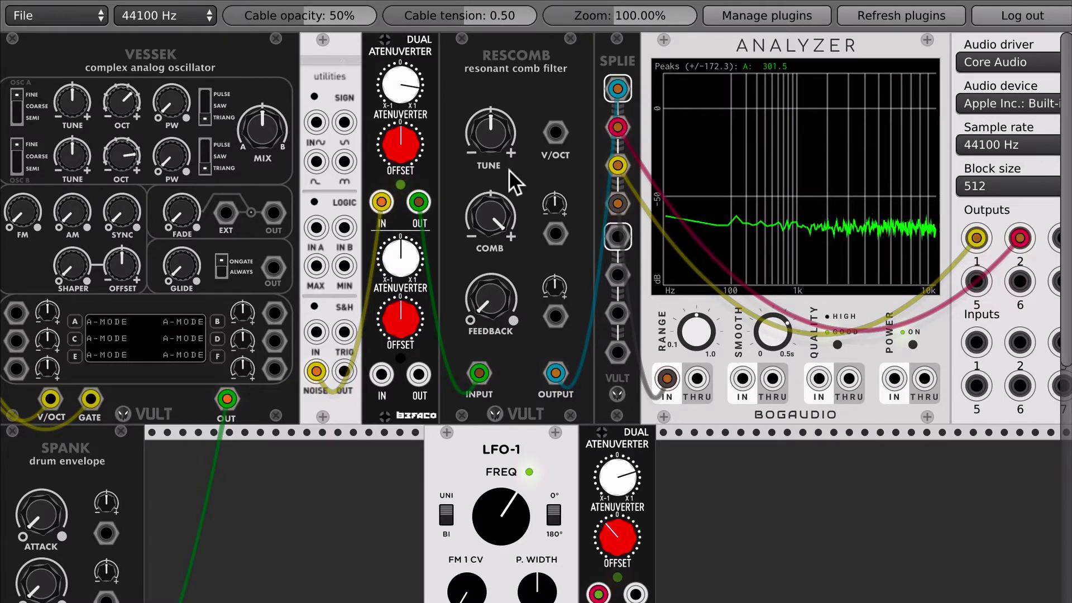
left_click(490, 135)
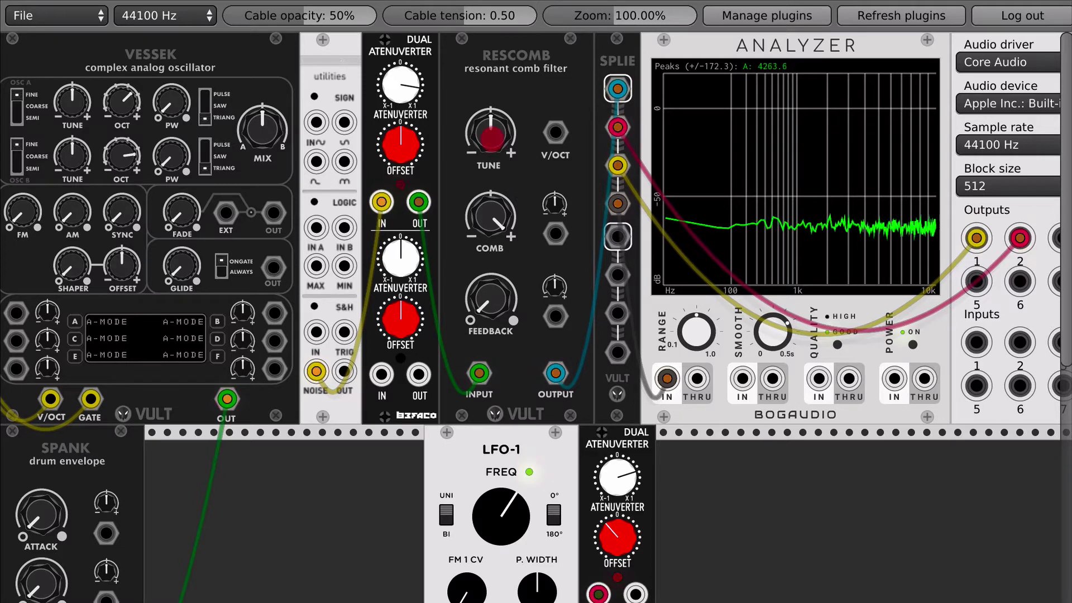
mouse_move(490, 135)
left_mouse_down()
mouse_move(491, 102)
mouse_move(492, 137)
left_mouse_up()
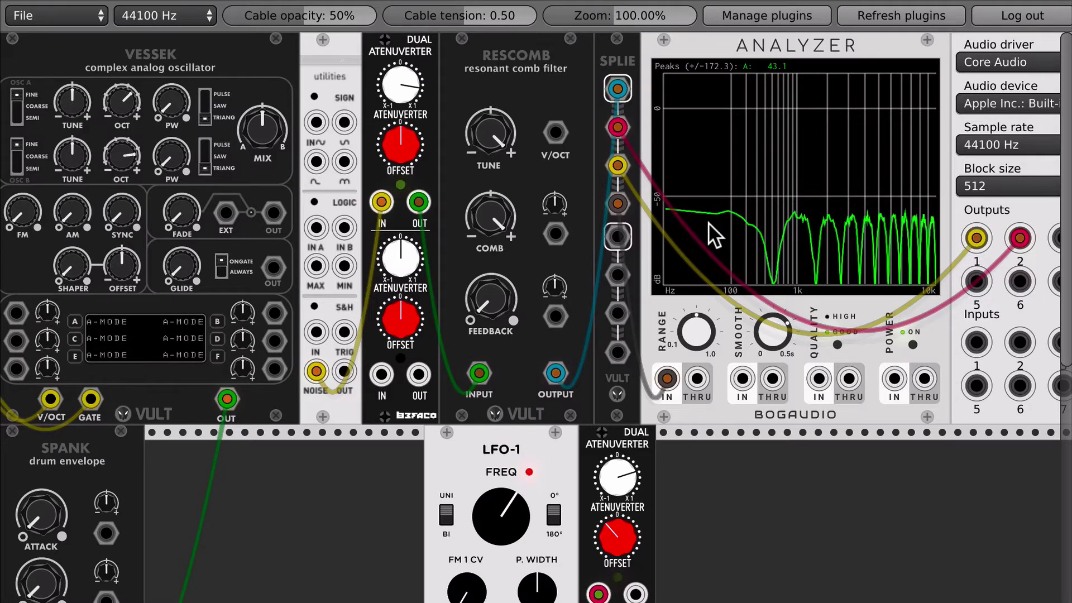
left_click_drag(498, 212, 499, 212)
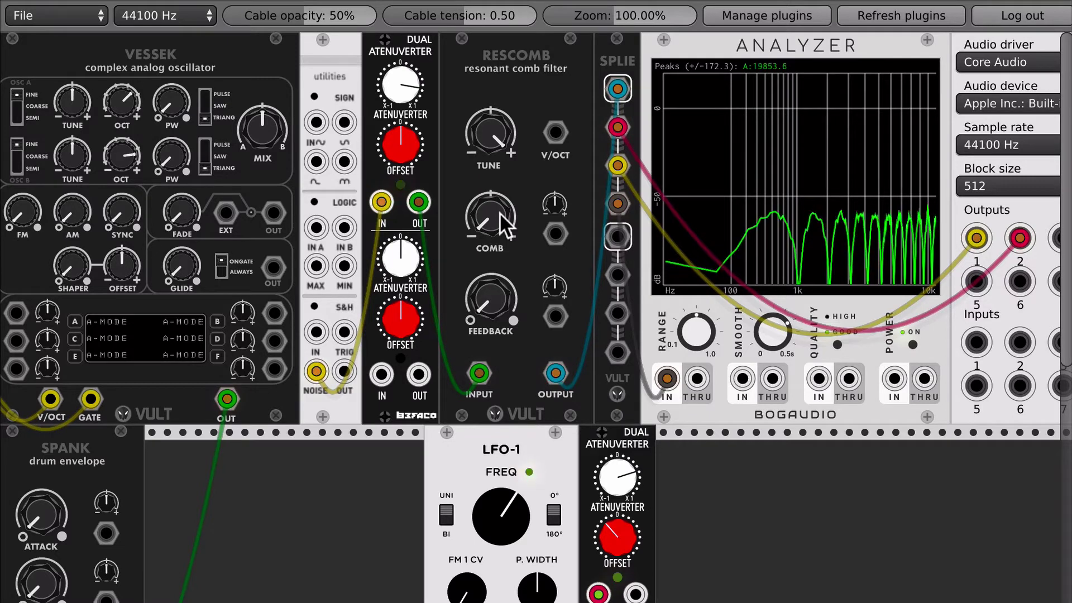
mouse_move(500, 212)
left_mouse_down()
mouse_move(499, 231)
mouse_move(498, 197)
left_mouse_up()
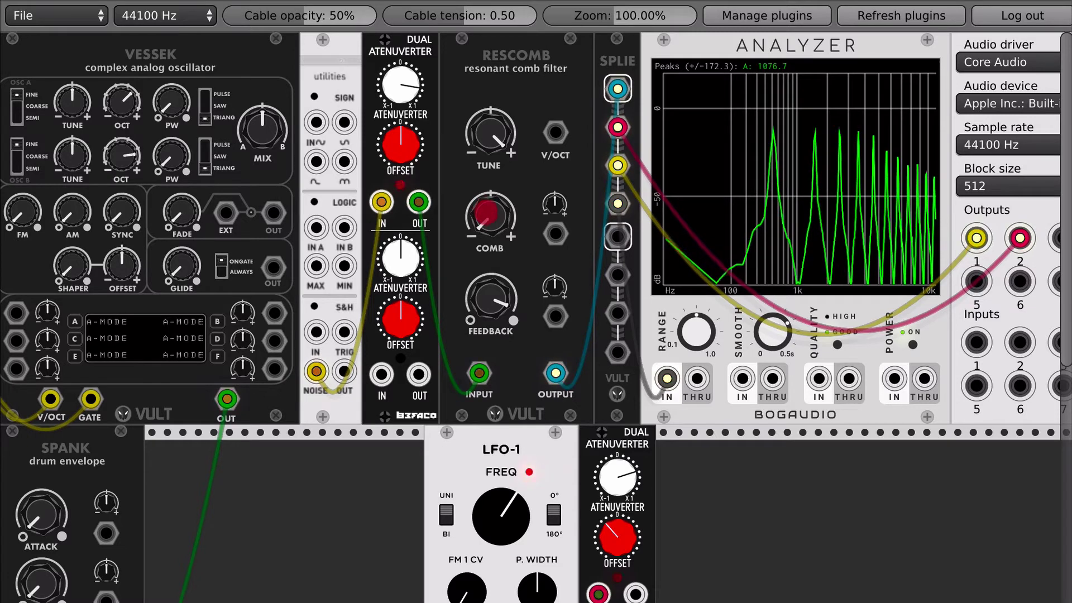
Reset the RESCOMB knobs and the attenuverter feeding its input to their default positions.
right_click(492, 295)
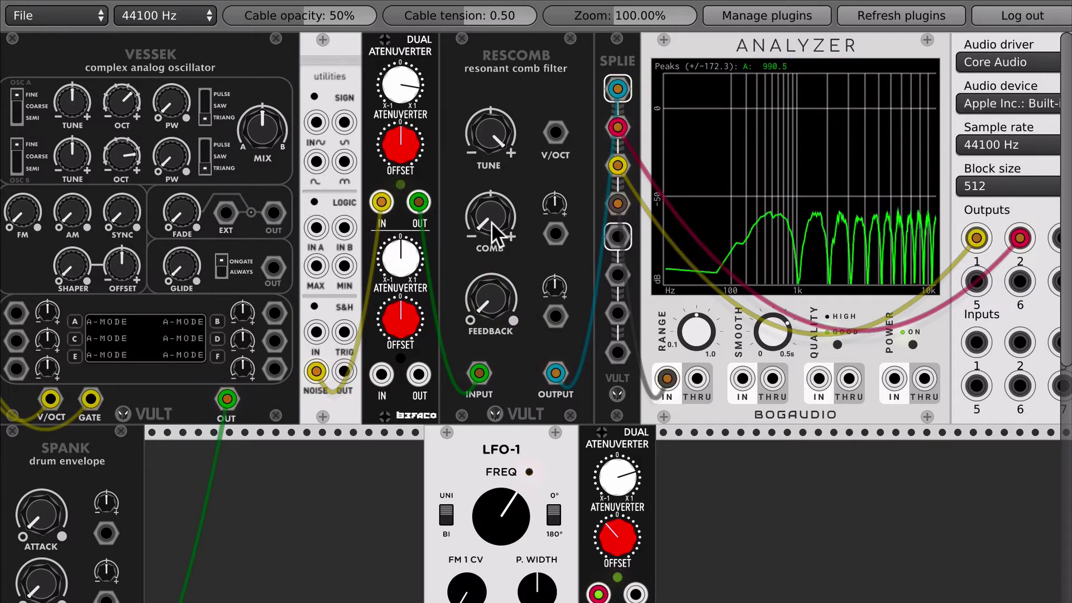
right_click(493, 222)
left_click_drag(402, 84, 400, 88)
right_click(400, 88)
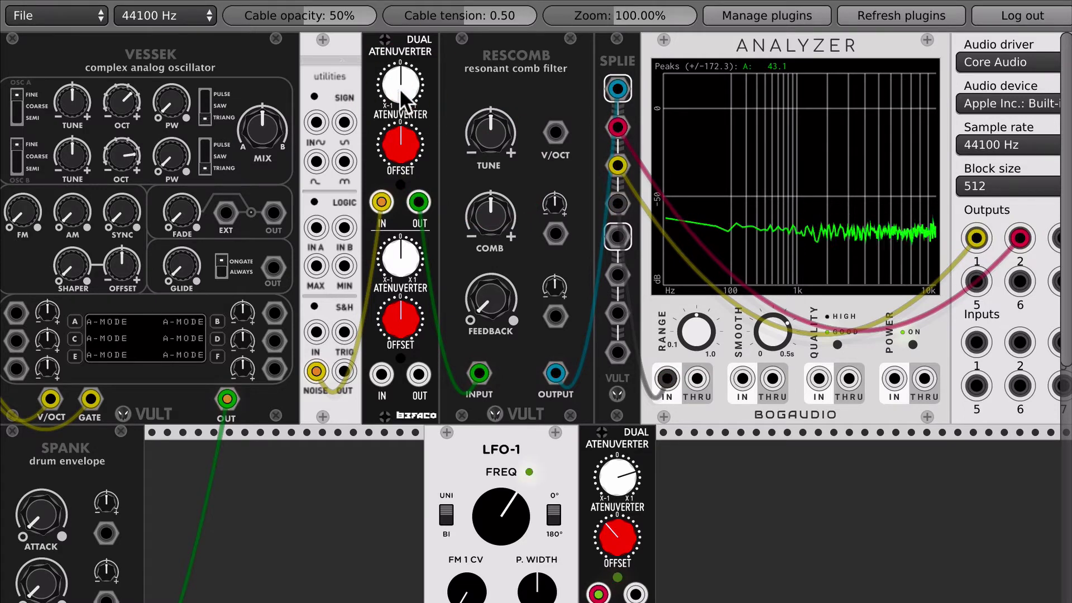
Unplug the cable from RESCOMB's input and delete the Dual Atenuverter and Utilities modules between VESSEK and RESCOMB.
left_click_drag(473, 376, 408, 422)
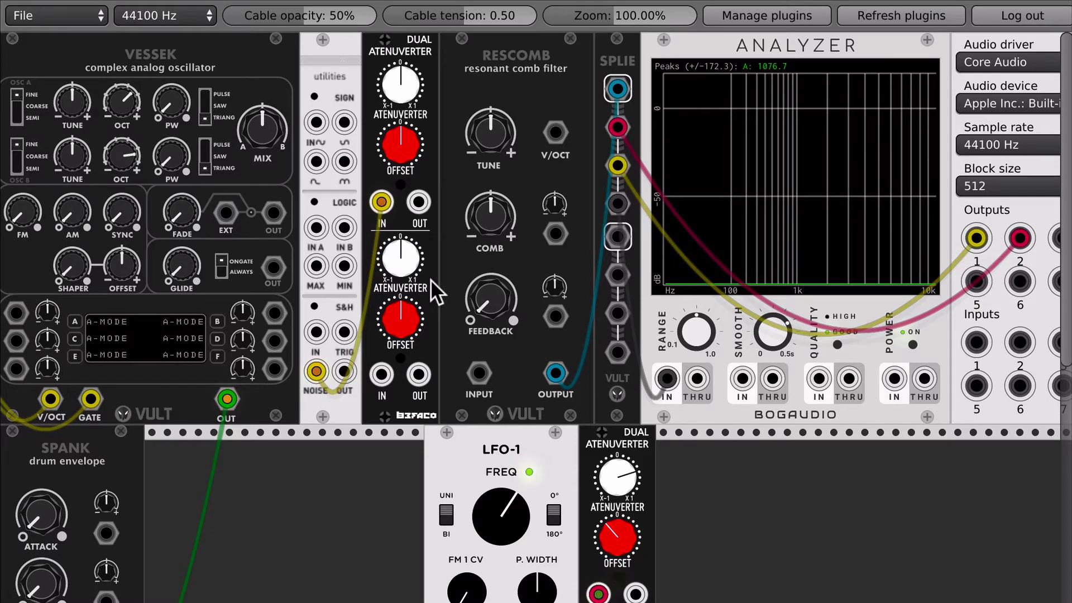
key("Delete")
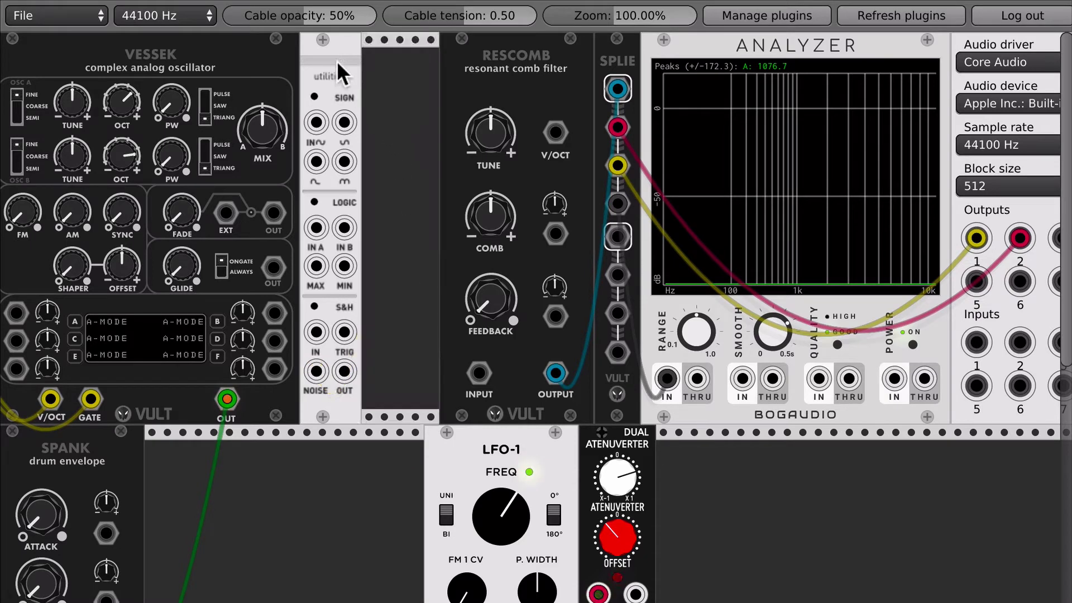
key("Delete")
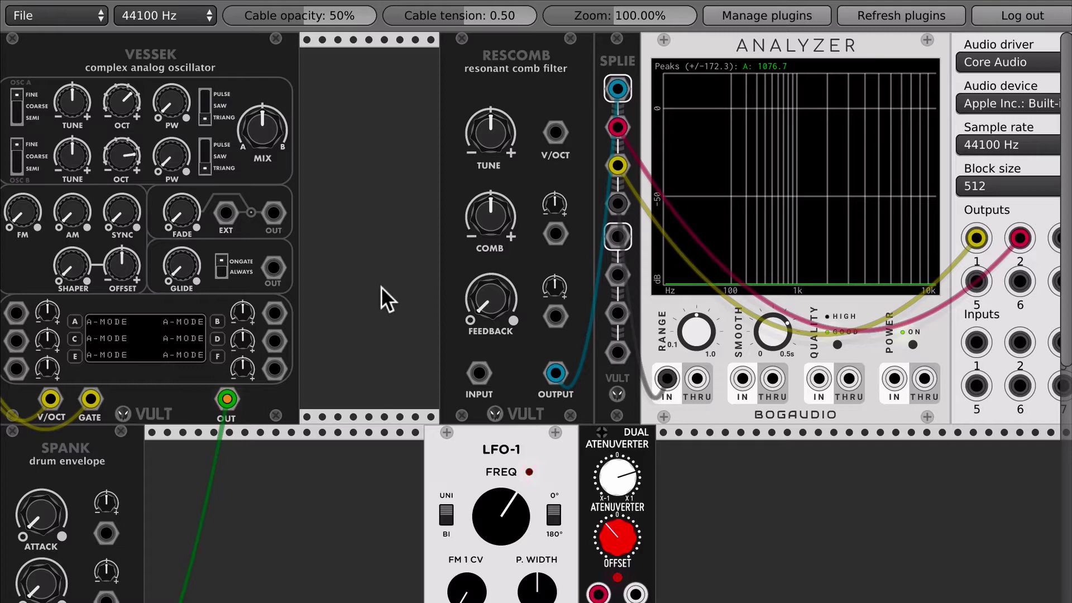
Add the Audible Instruments Utilities module between VESSEK and RESCOMB and patch its noise output directly into RESCOMB's input.
right_click(382, 241)
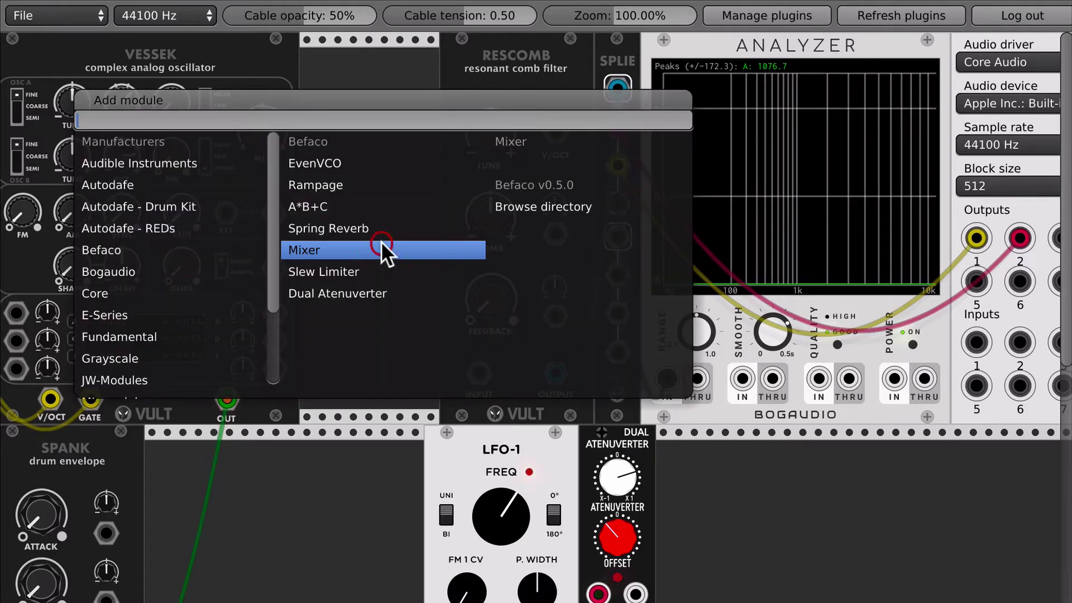
scroll(125, 294, "down", 3)
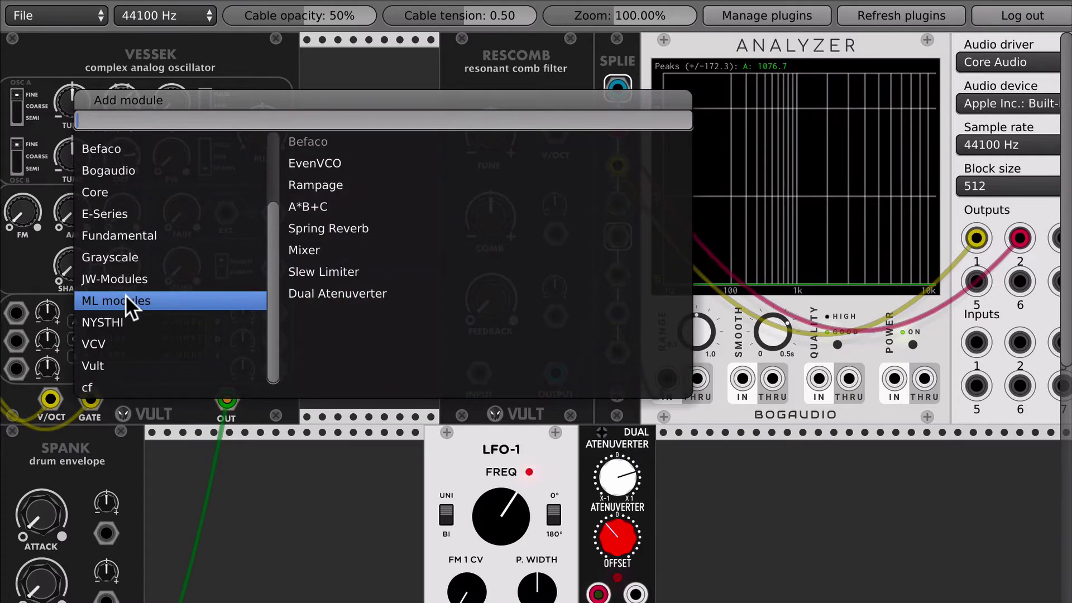
scroll(117, 337, "up", 3)
left_click(170, 162)
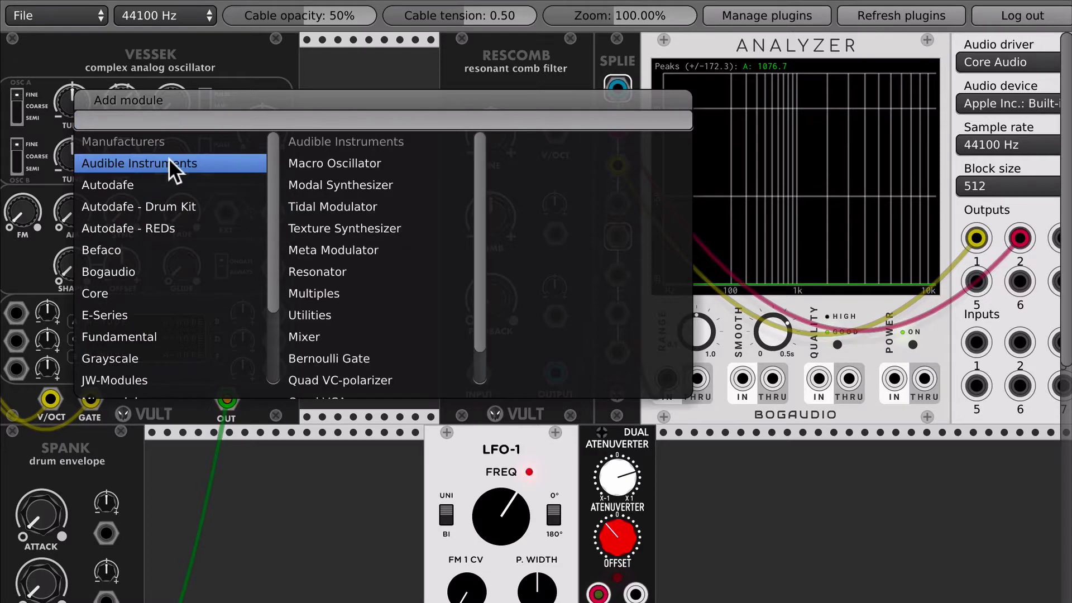
scroll(352, 300, "down", 1)
left_click(332, 280)
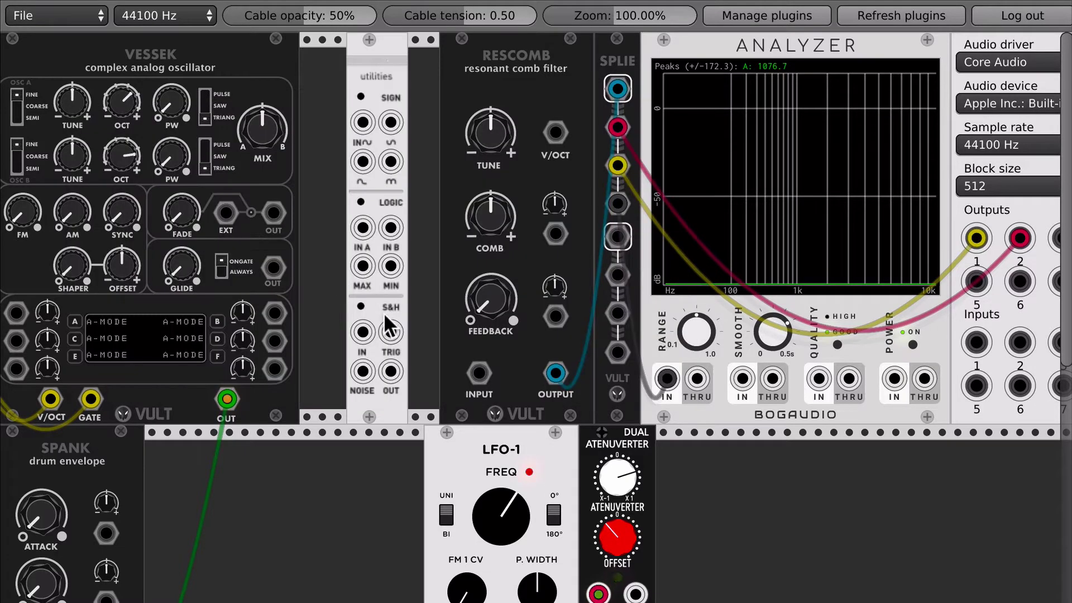
left_click_drag(360, 364, 474, 376)
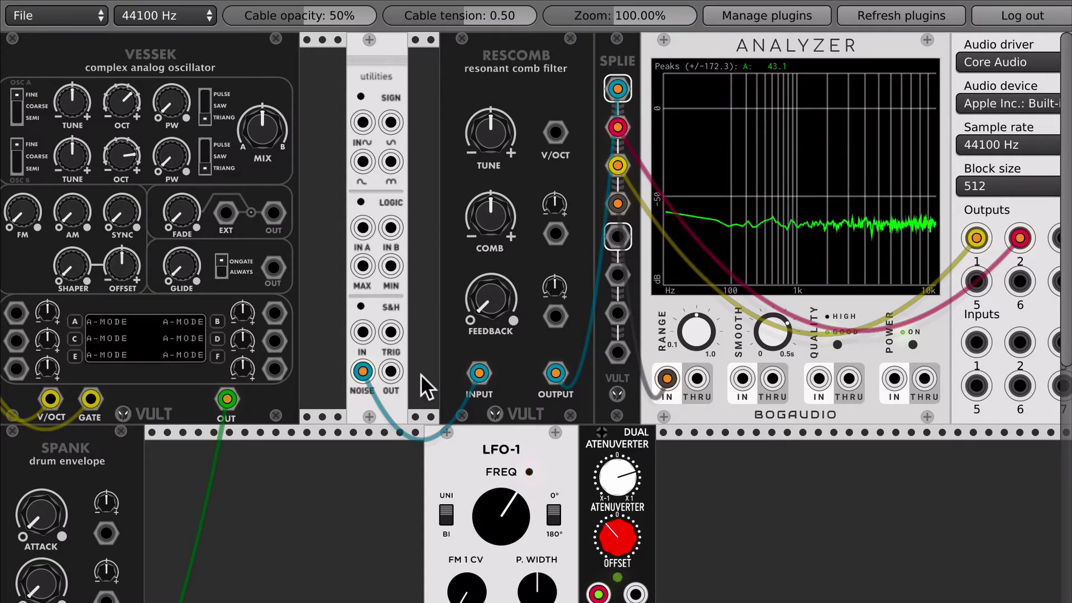
Disconnect the noise from RESCOMB's input and patch the output of the Dual Atenuverter beside LFO-1 into RESCOMB's V/OCT.
left_click_drag(477, 373, 423, 389)
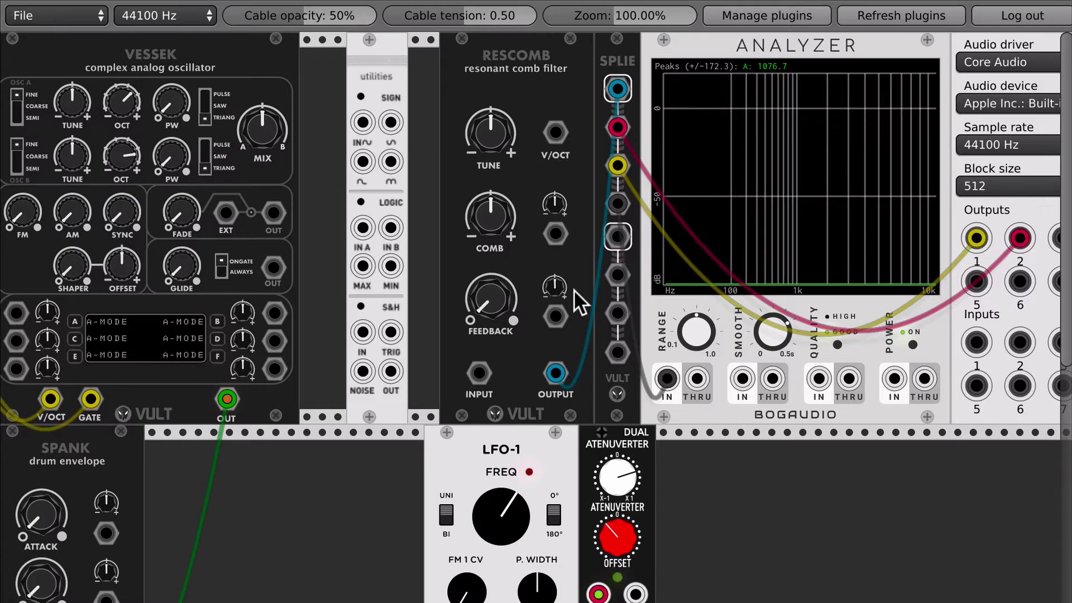
scroll(574, 289, "down", 5)
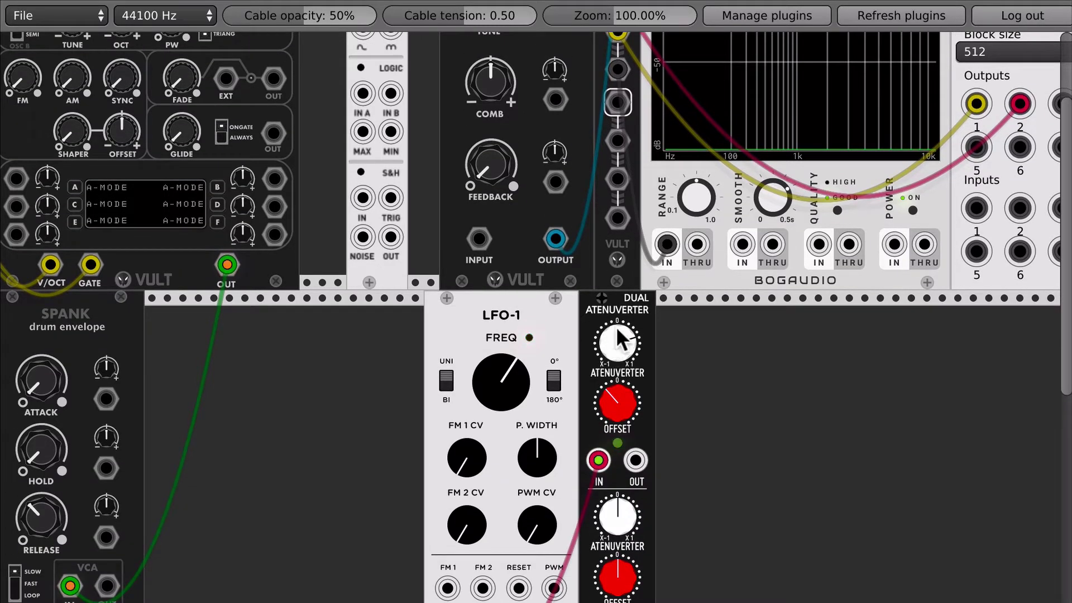
scroll(561, 265, "up", 5)
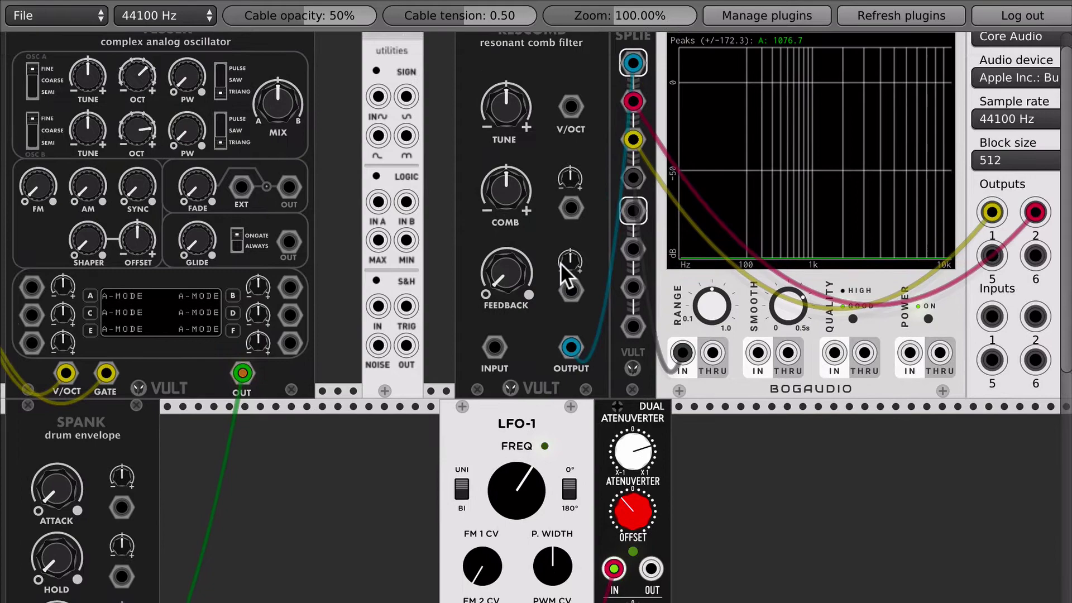
scroll(573, 450, "down", 4)
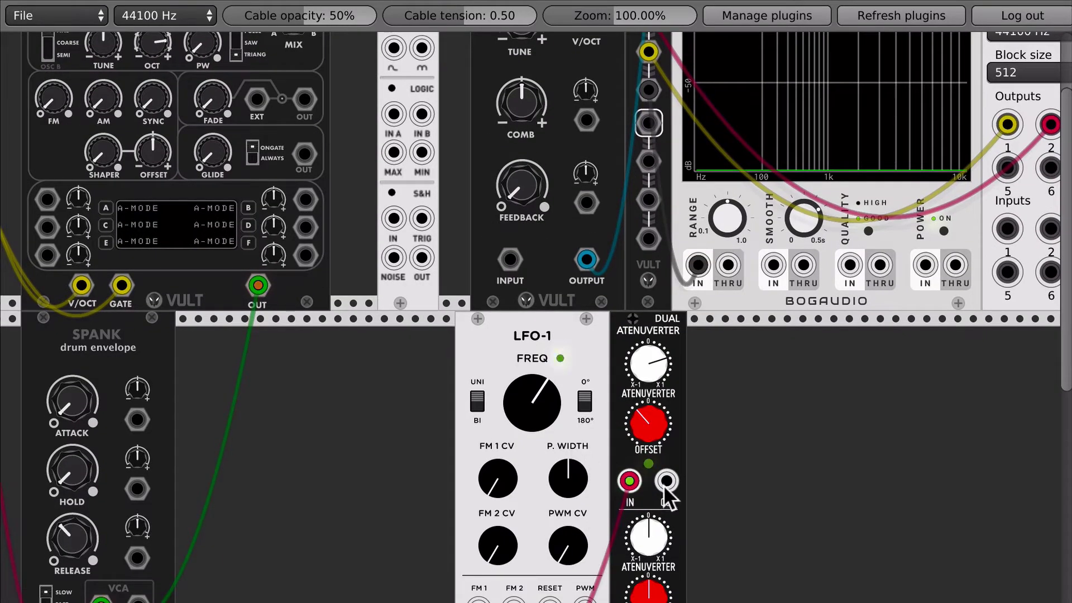
left_click_drag(664, 483, 586, 126)
scroll(589, 115, "up", 4)
Reconnect the Utilities noise output to RESCOMB's input, with Comb at maximum and Feedback raised to about three quarters.
left_click_drag(394, 371, 502, 376)
left_click_drag(523, 233, 513, 225)
mouse_move(517, 302)
left_mouse_down()
mouse_move(516, 286)
mouse_move(517, 299)
left_mouse_up()
Slightly adjust the attenuverter amount for the LFO modulation and raise LFO-1's frequency.
scroll(579, 416, "down", 1)
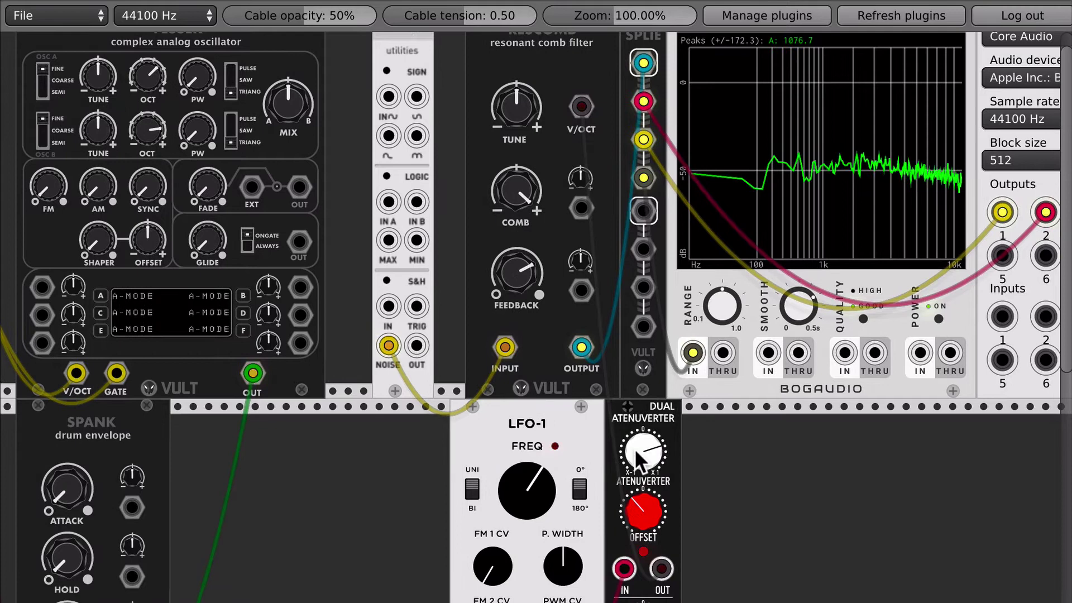
mouse_move(633, 449)
left_mouse_down()
mouse_move(635, 503)
mouse_move(640, 446)
mouse_move(634, 459)
left_mouse_up()
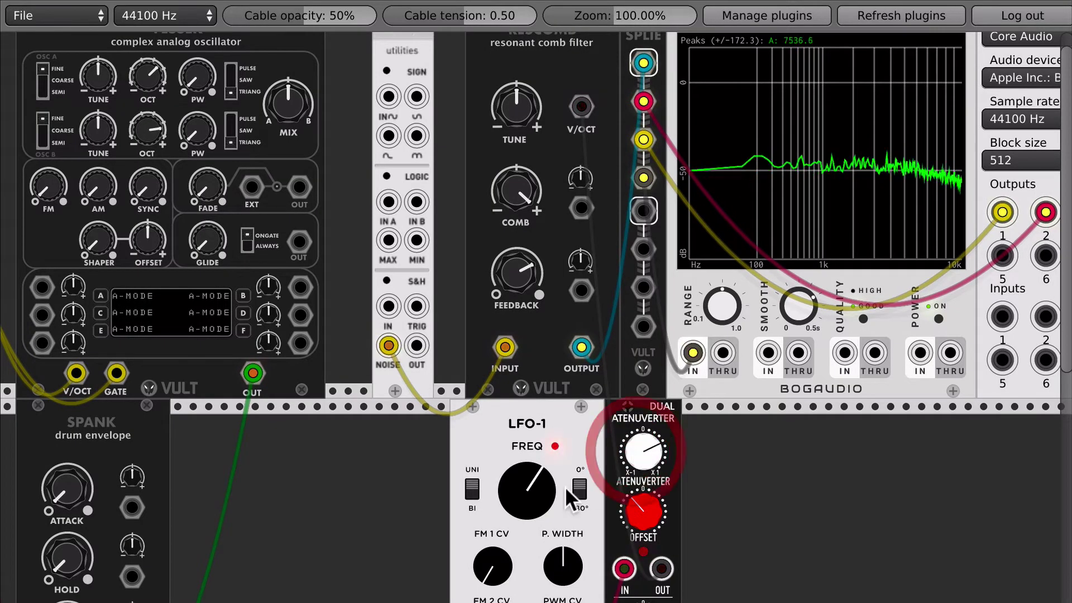
left_click_drag(539, 499, 545, 491)
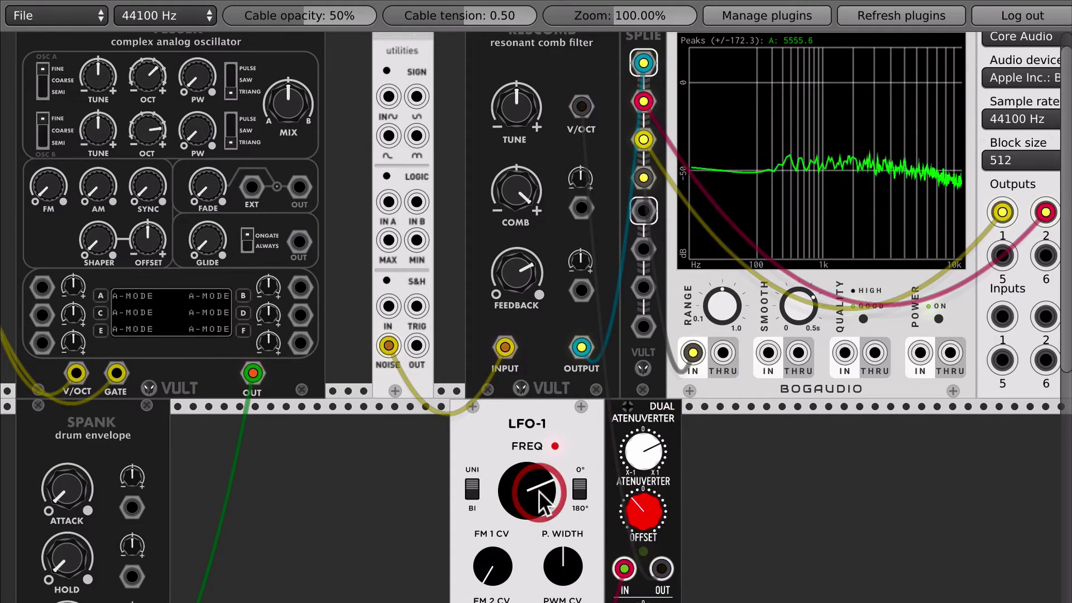
Raise RESCOMB's Feedback slightly further and turn its Comb knob to minimum.
left_click_drag(514, 281, 515, 279)
left_click_drag(510, 202, 510, 197)
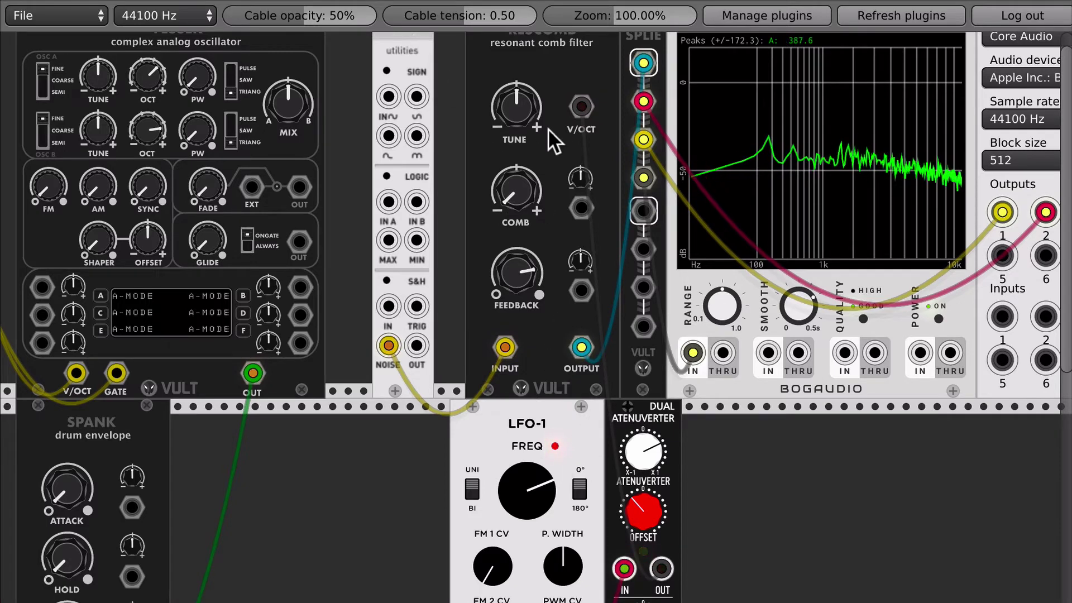
Remove the Utilities noise source and move the attenuverter's modulation cable from RESCOMB's V/OCT to its Comb CV input.
left_click_drag(492, 343, 401, 435)
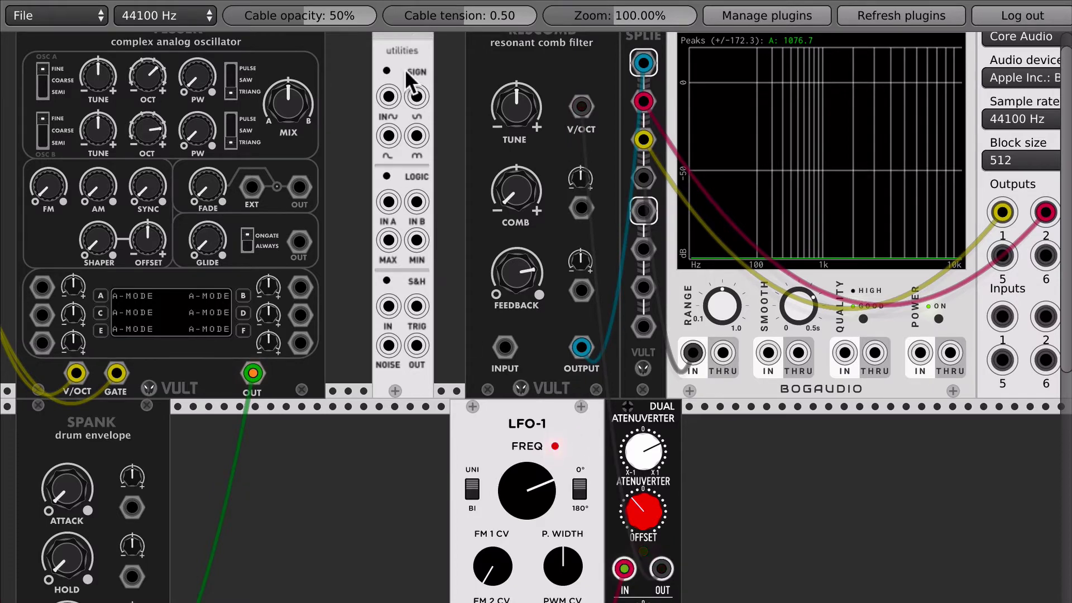
key("Delete")
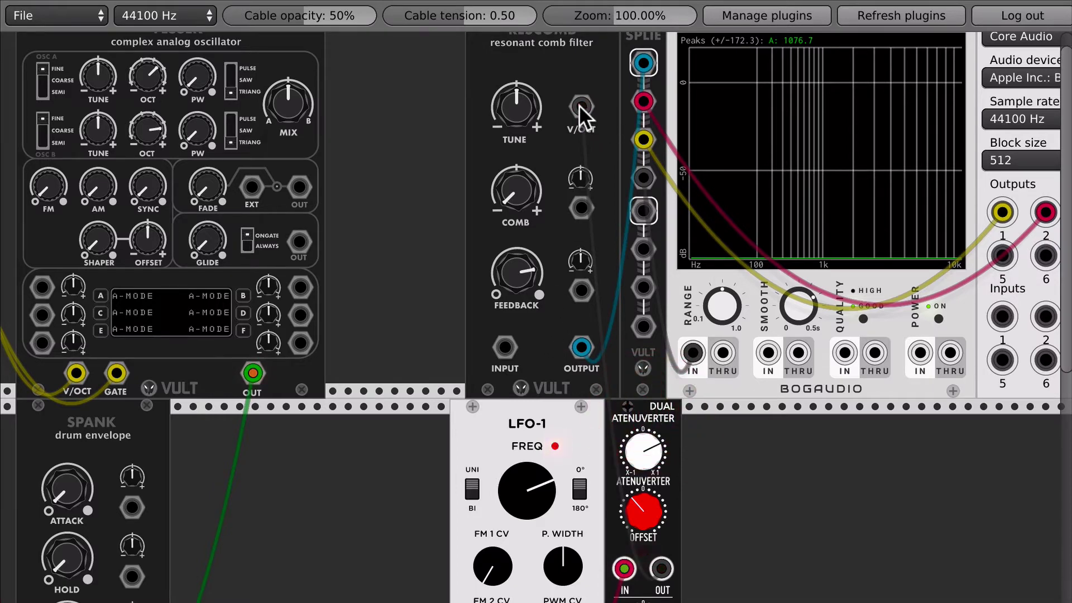
left_click_drag(580, 106, 581, 207)
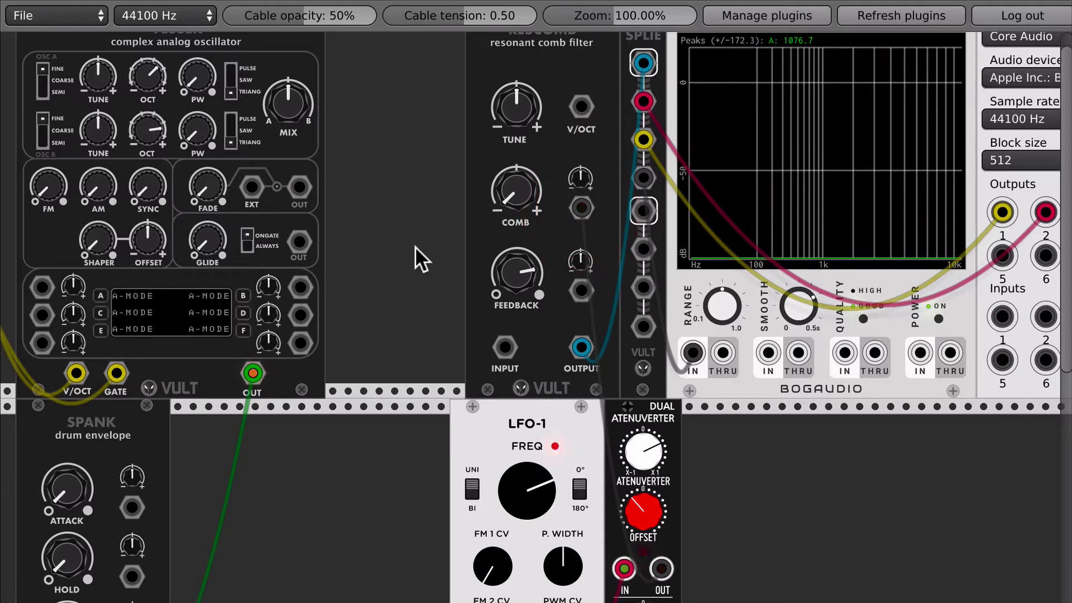
Patch the VCA output of the SPANK drum envelope into RESCOMB's input.
scroll(415, 247, "up", 1)
scroll(415, 246, "left", 5)
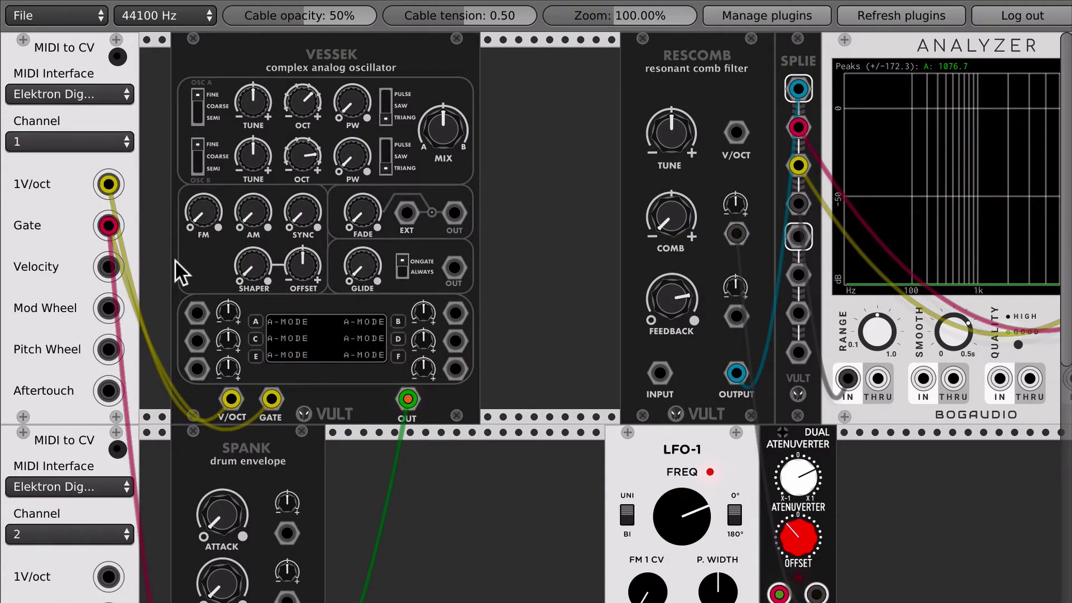
scroll(176, 260, "down", 2)
scroll(186, 431, "down", 6)
scroll(184, 432, "up", 8)
scroll(202, 211, "down", 7)
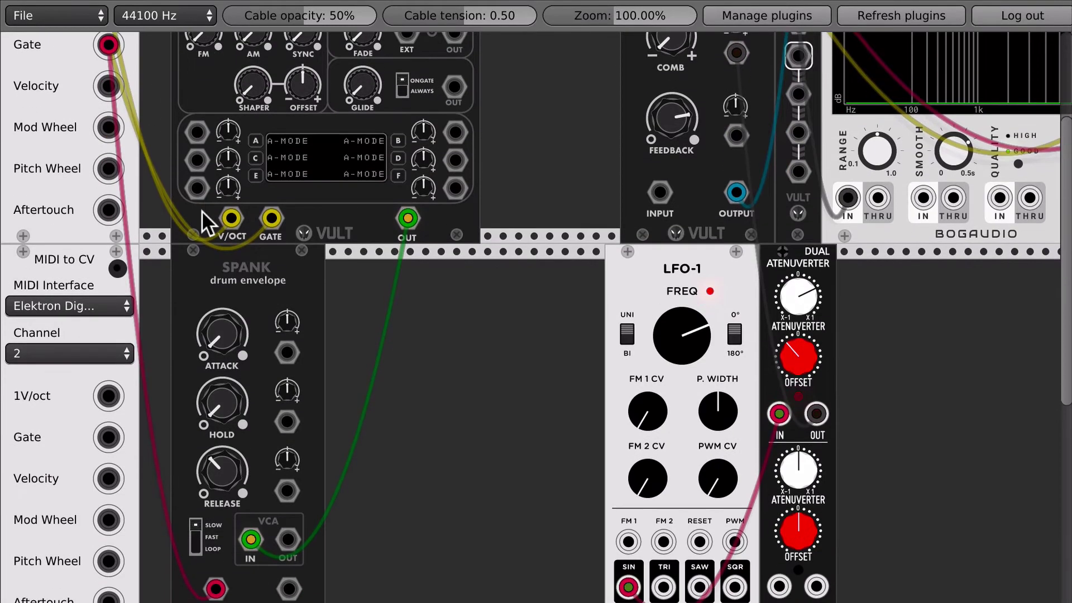
left_click_drag(283, 535, 659, 192)
scroll(570, 124, "up", 7)
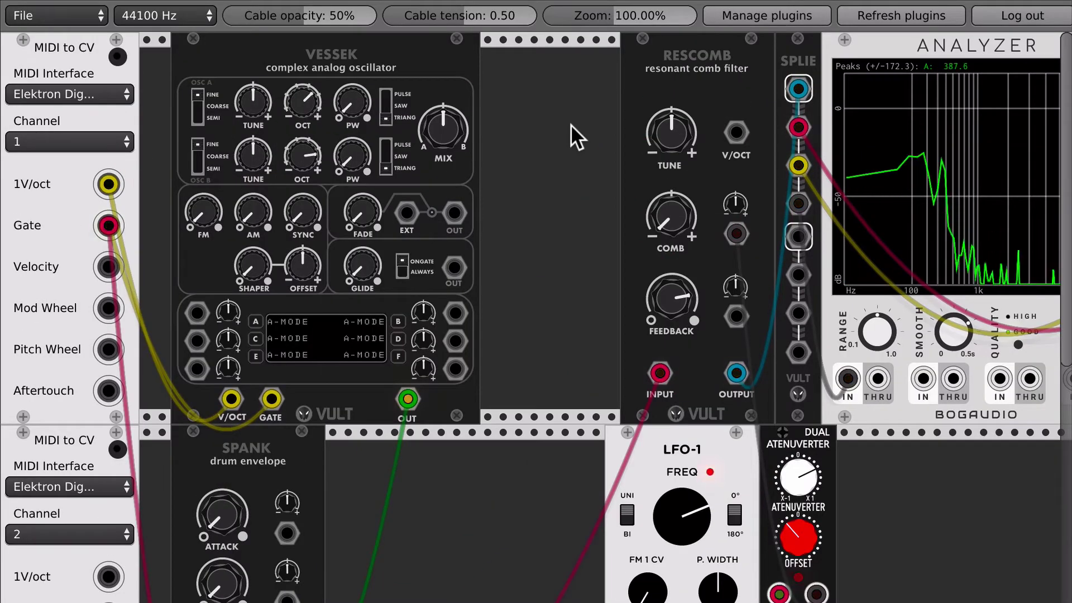
scroll(570, 124, "right", 10)
scroll(571, 124, "right", 1)
scroll(570, 124, "left", 1)
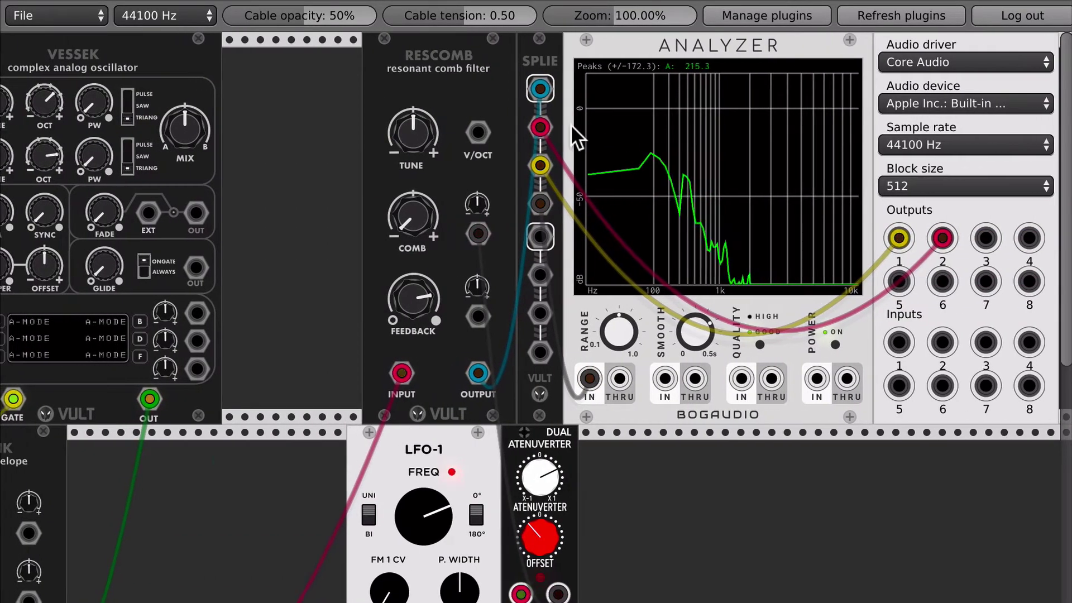
scroll(570, 125, "left", 1)
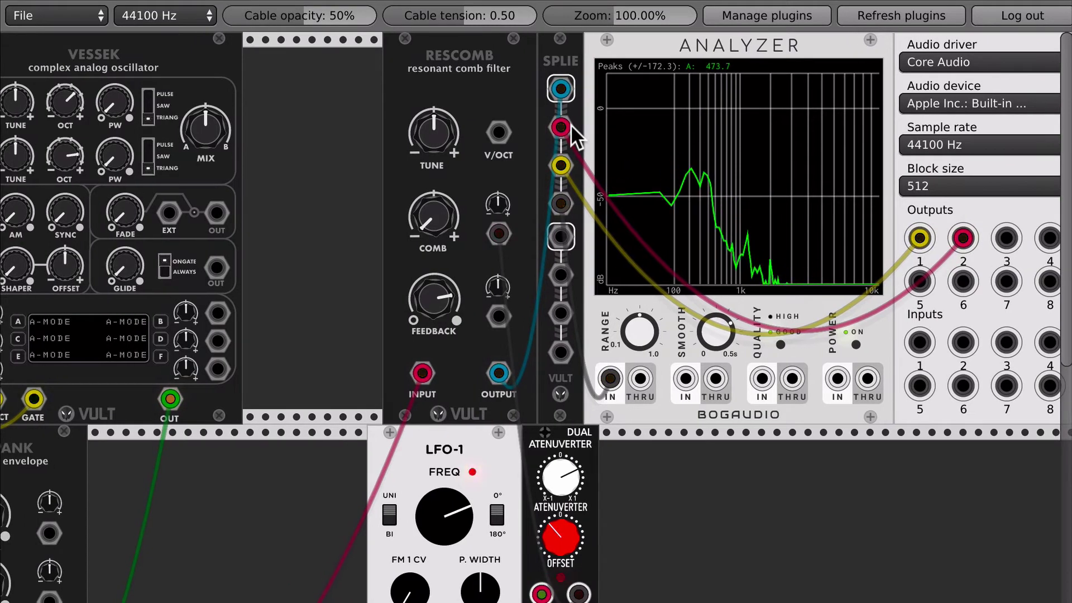
Set RESCOMB's Comb to about three o'clock, Feedback to about ten o'clock and Tune to about two o'clock.
left_click_drag(436, 293, 436, 392)
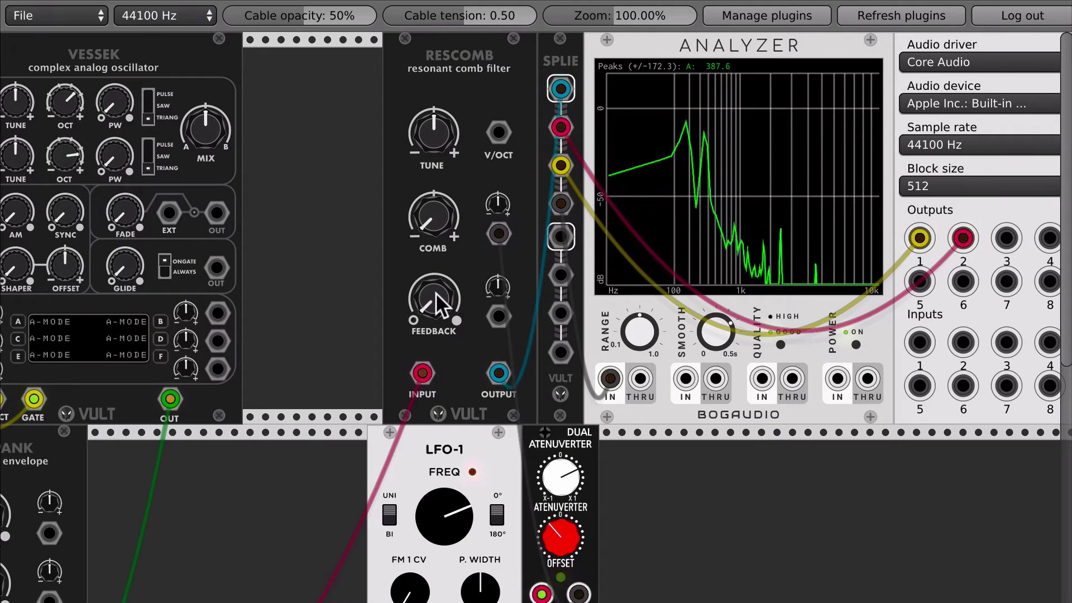
double_click(435, 223)
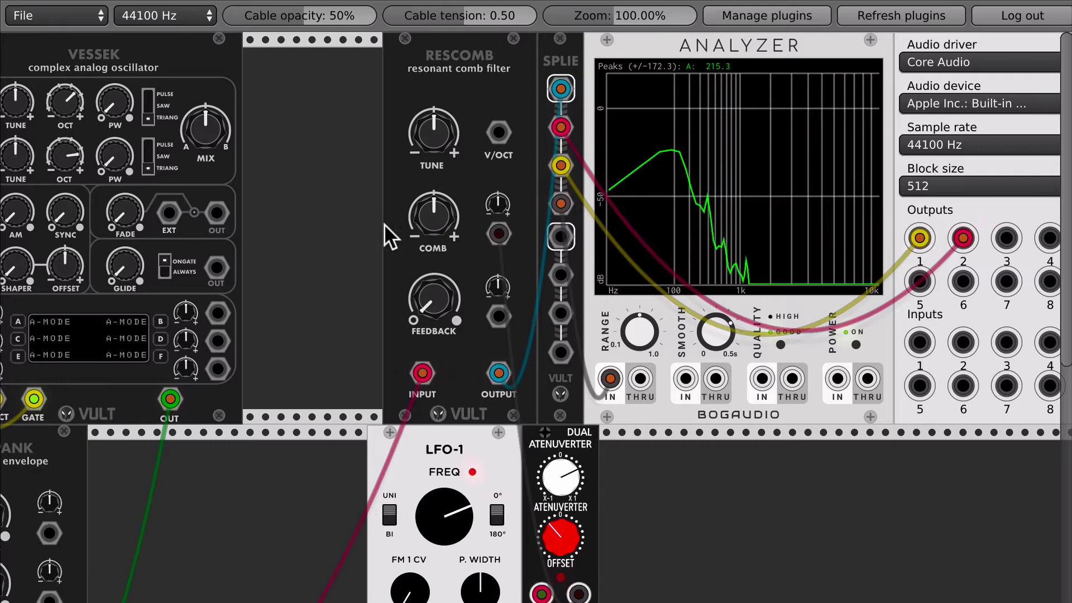
left_click_drag(430, 219, 429, 182)
left_click_drag(425, 298, 425, 275)
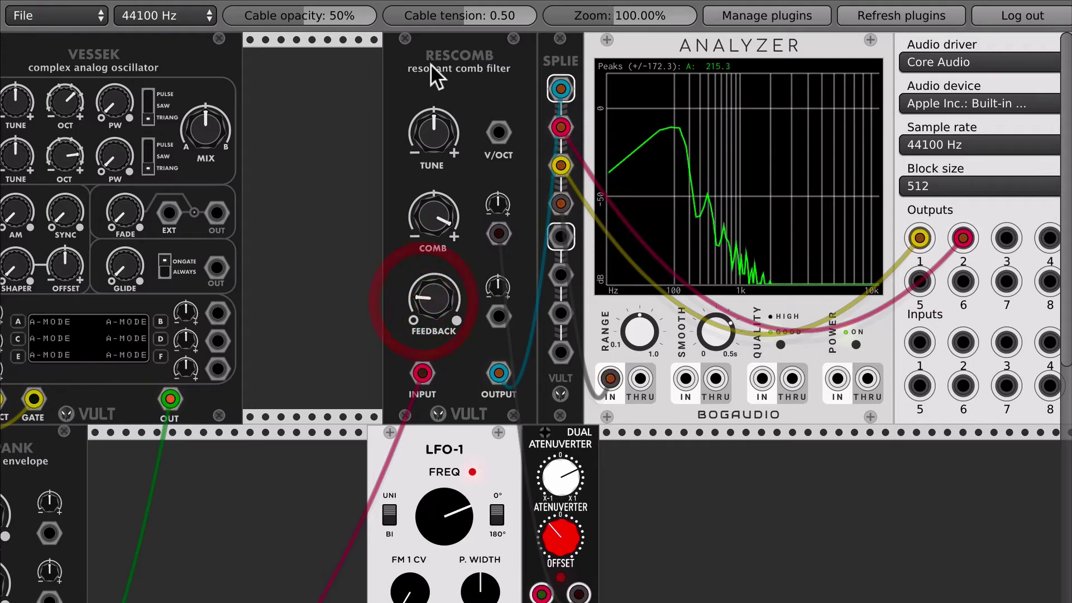
left_click_drag(428, 131, 433, 125)
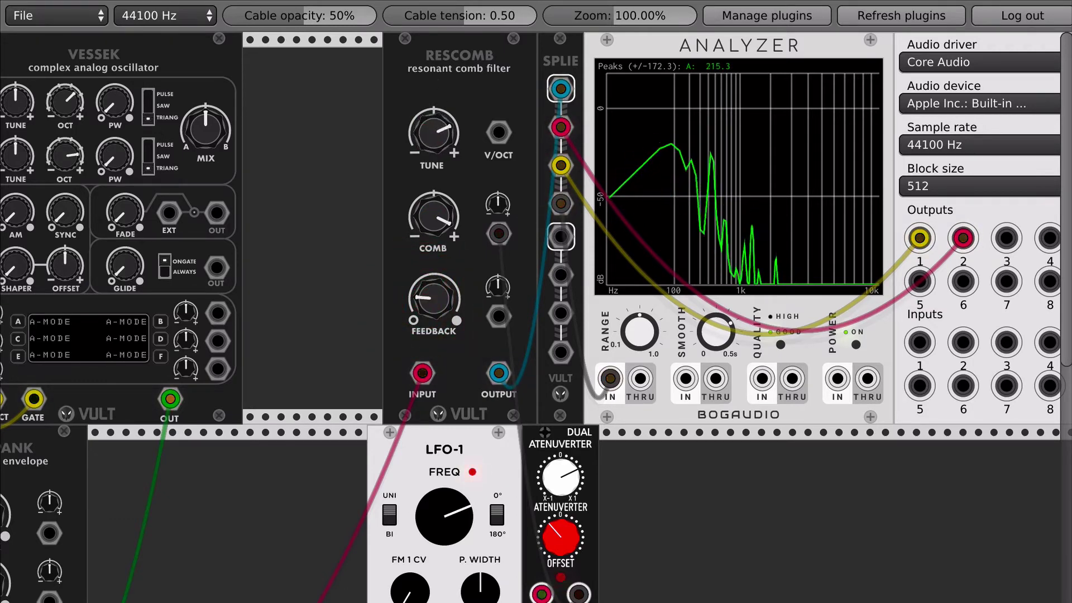
left_click_drag(434, 300, 431, 219)
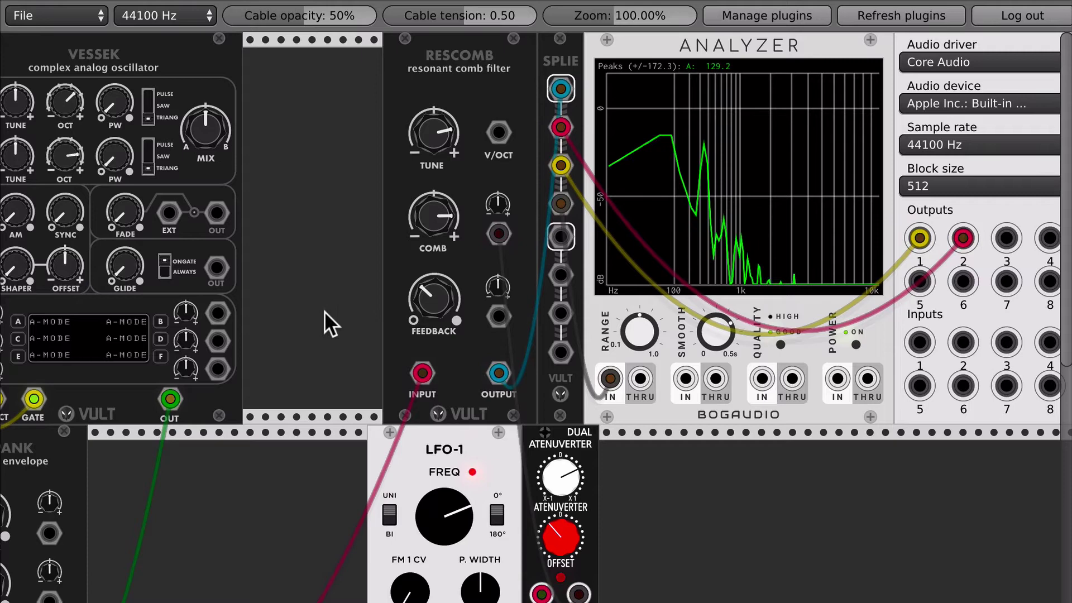
Try driving RESCOMB's V/OCT input from the channel 2 MIDI to CV 1V/oct output, and remove the cable.
scroll(324, 311, "left", 4)
scroll(325, 311, "left", 5)
scroll(324, 310, "down", 5)
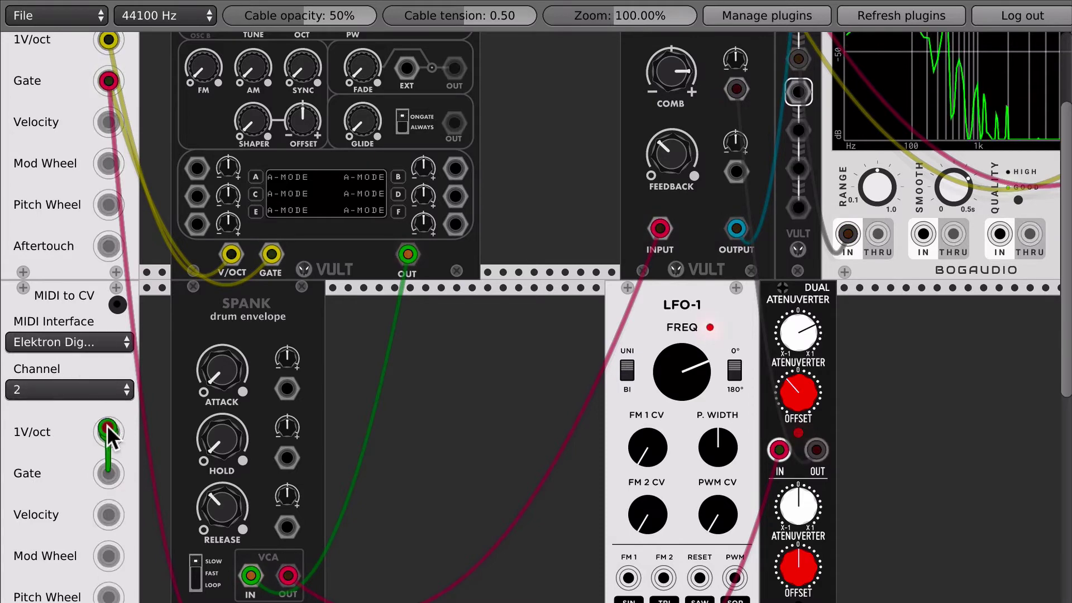
left_click_drag(108, 431, 731, 143)
scroll(606, 151, "right", 5)
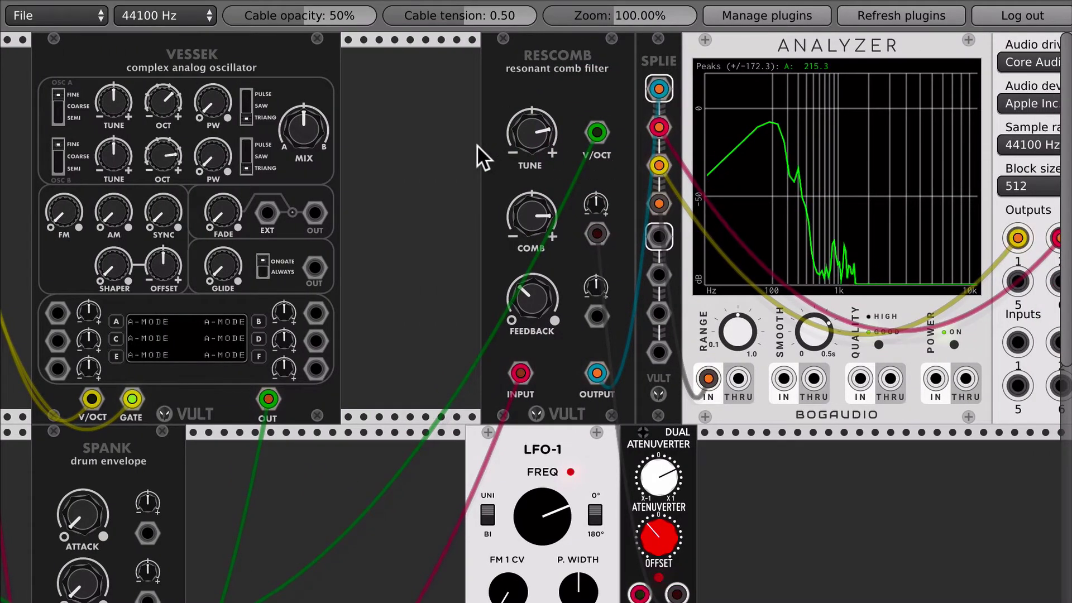
scroll(457, 164, "left", 5)
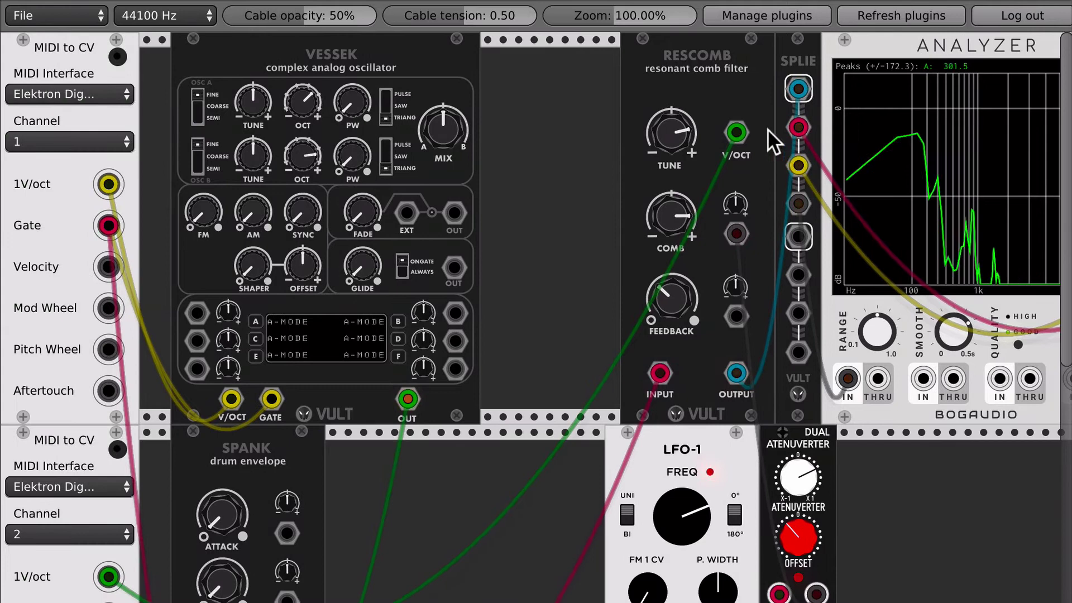
left_click_drag(733, 137, 302, 436)
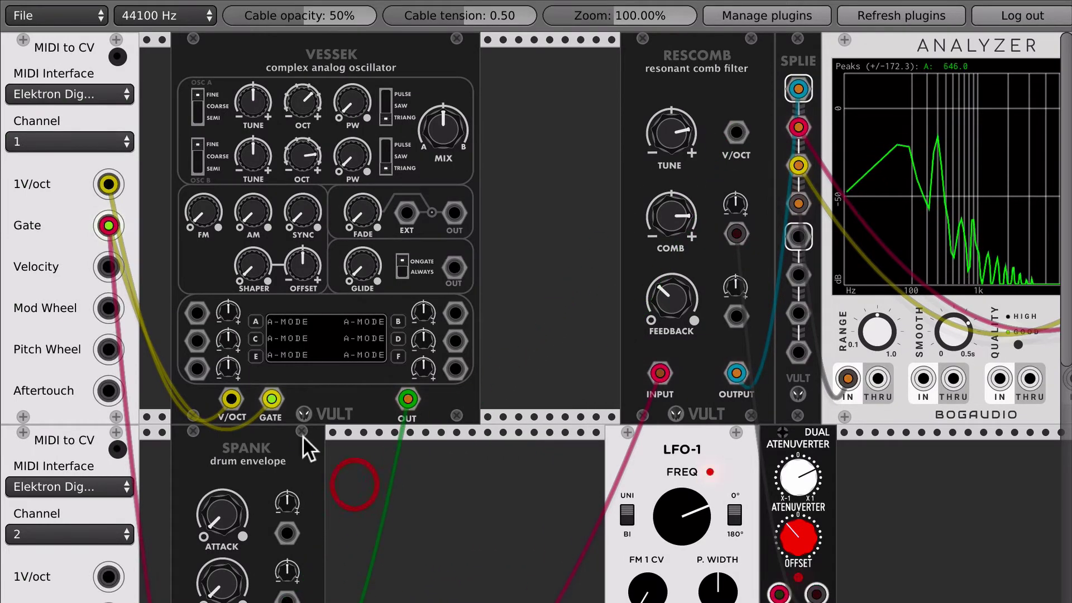
Try feeding VESSEK's V/OCT from the channel 2 1V/oct output, and restore its connection to the channel 1 1V/oct output.
left_click_drag(233, 397, 162, 366)
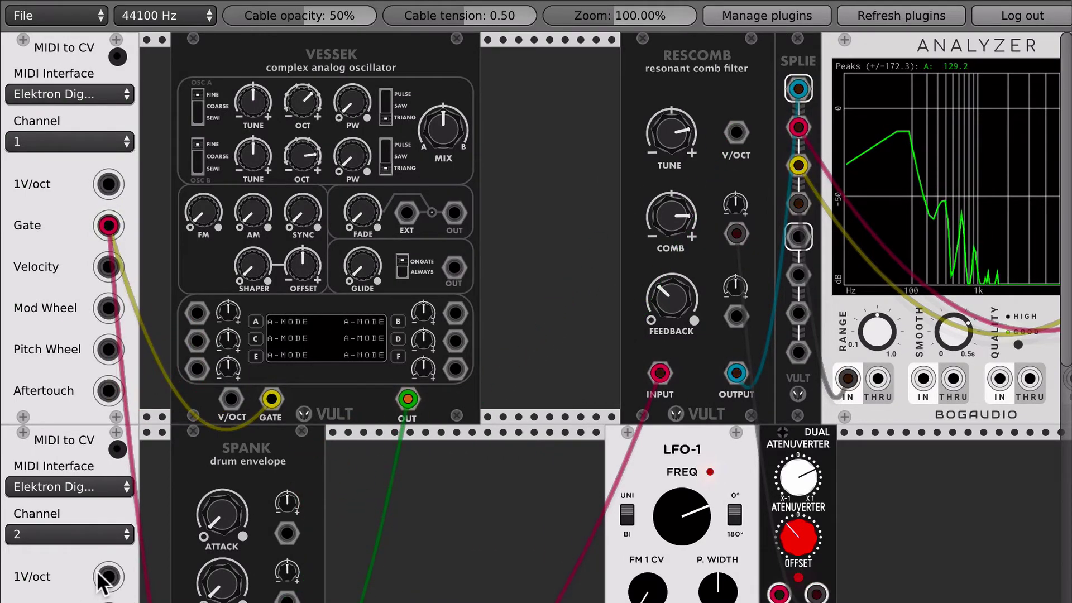
left_click_drag(109, 576, 230, 396)
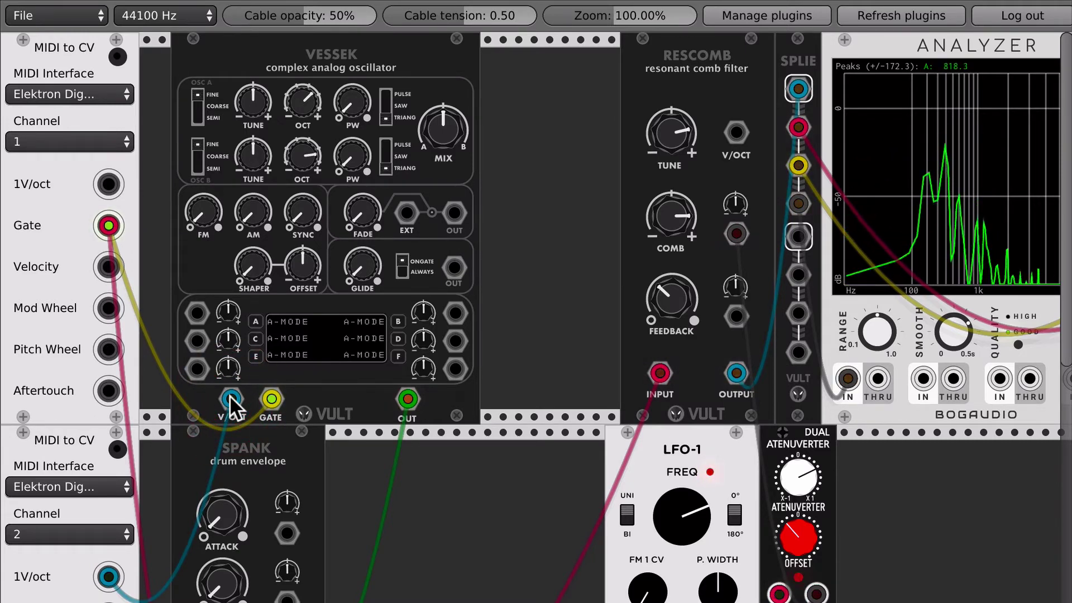
left_click_drag(230, 396, 392, 479)
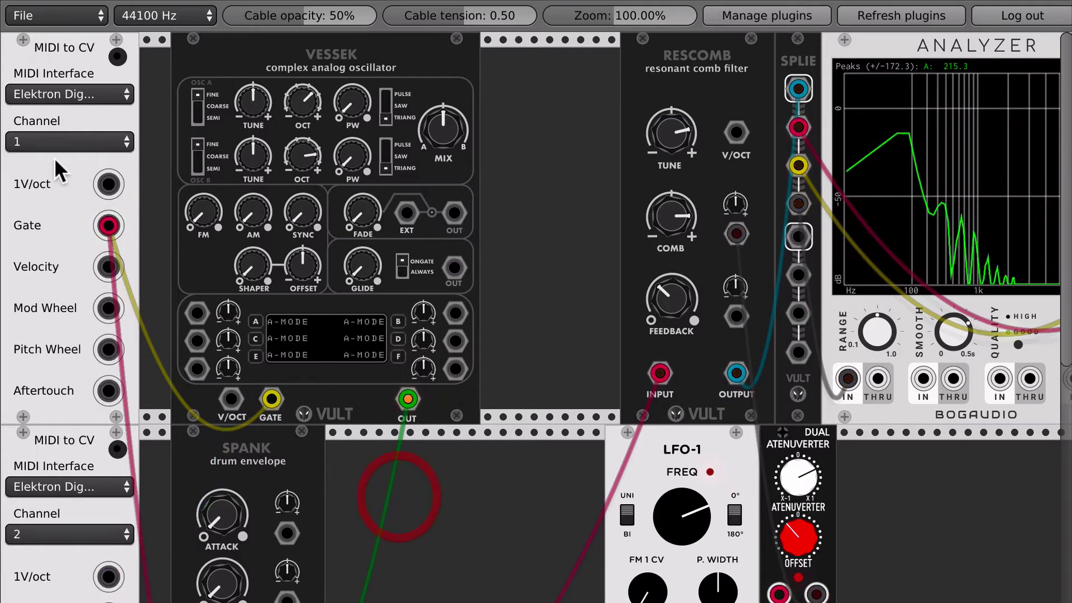
left_click_drag(108, 184, 154, 500)
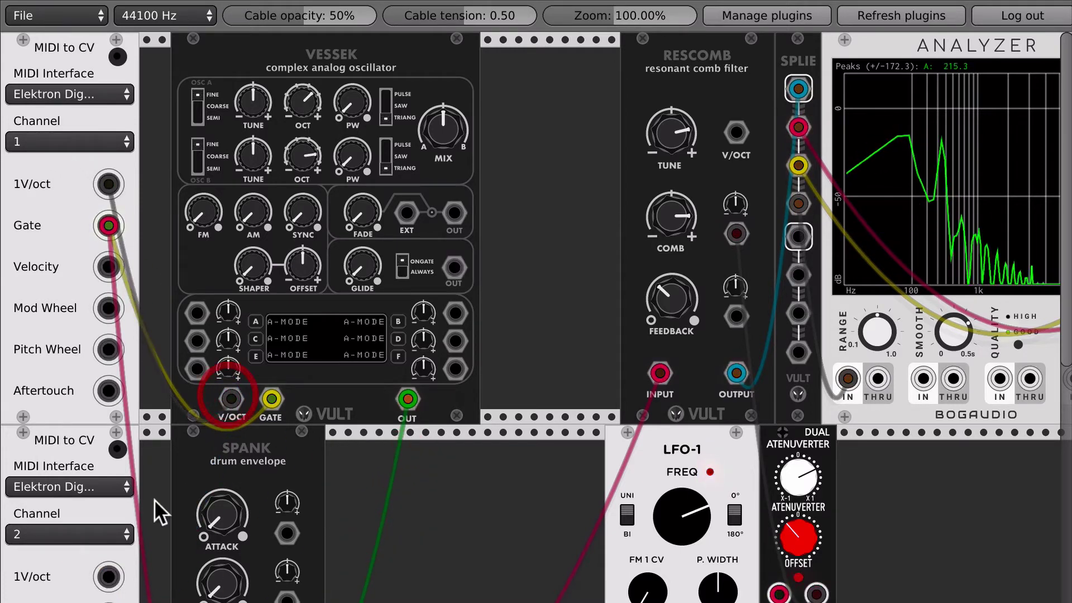
Patch the channel 2 MIDI to CV 1V/oct output into RESCOMB's V/OCT input and return its Tune knob to centre.
left_click_drag(107, 577, 728, 125)
scroll(583, 146, "right", 6)
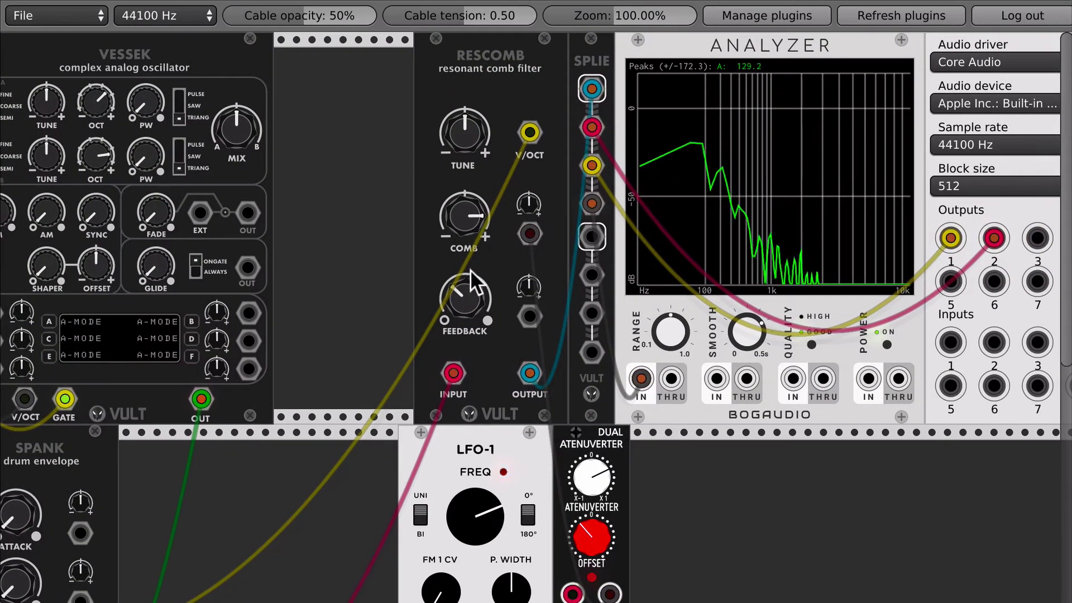
Turn RESCOMB's Comb knob to maximum and raise its Feedback to about two o'clock.
left_click_drag(468, 217, 469, 217)
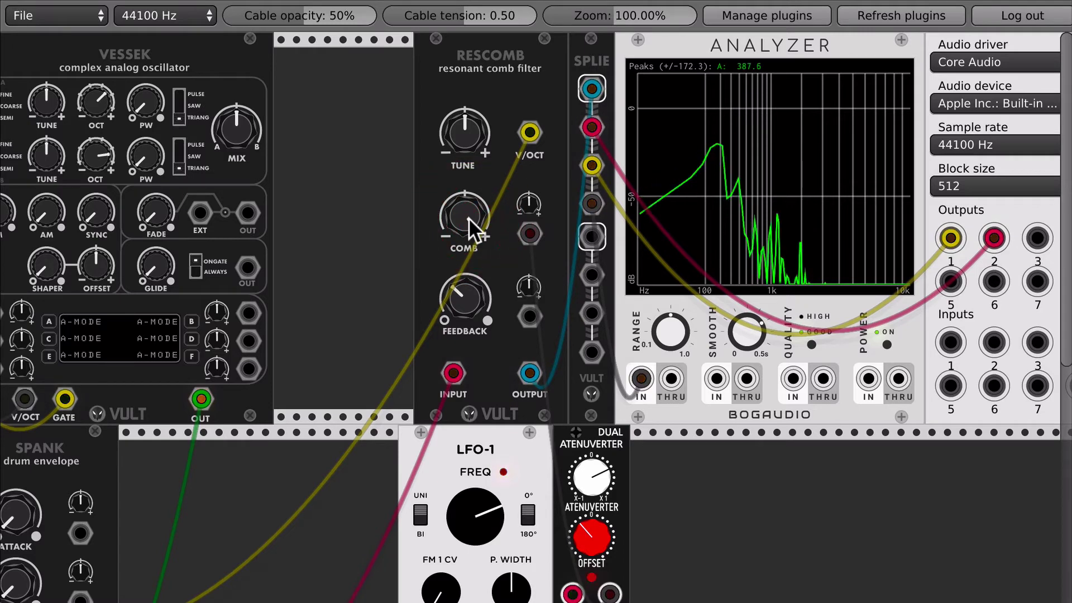
mouse_move(464, 299)
left_mouse_down()
mouse_move(463, 235)
mouse_move(464, 287)
left_mouse_up()
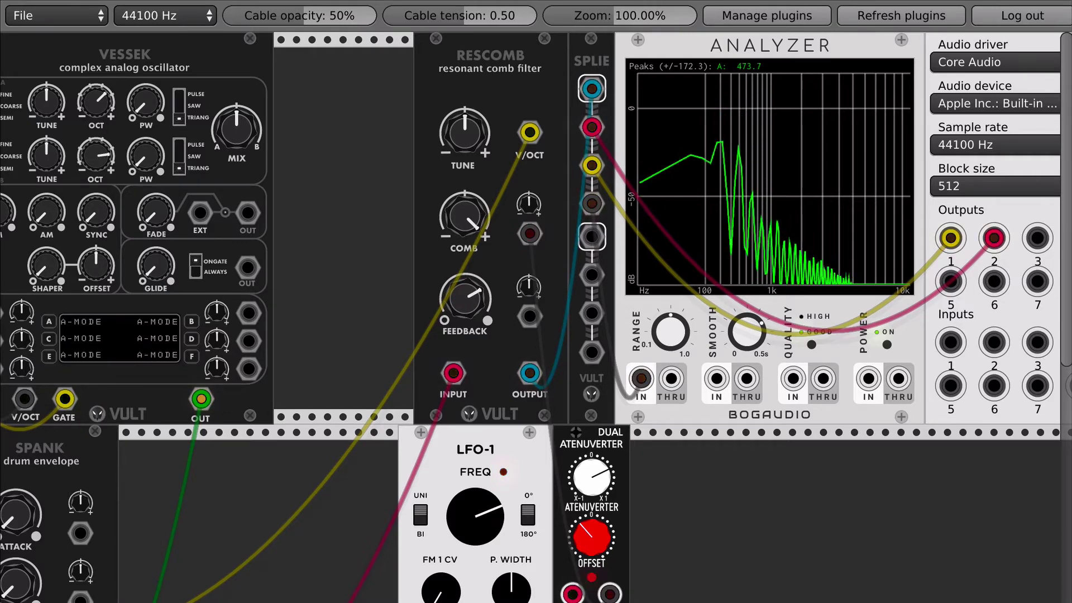
left_click_drag(465, 296, 465, 296)
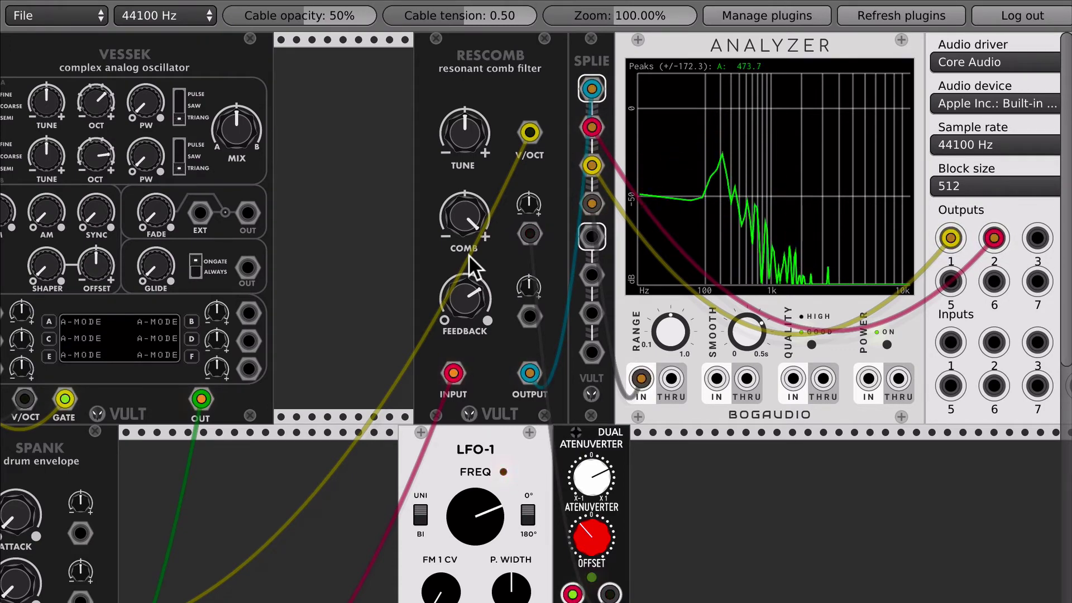
Turn RESCOMB's Comb knob to minimum and raise its Feedback to about three o'clock.
left_click_drag(469, 295, 463, 303)
left_click_drag(467, 219, 467, 221)
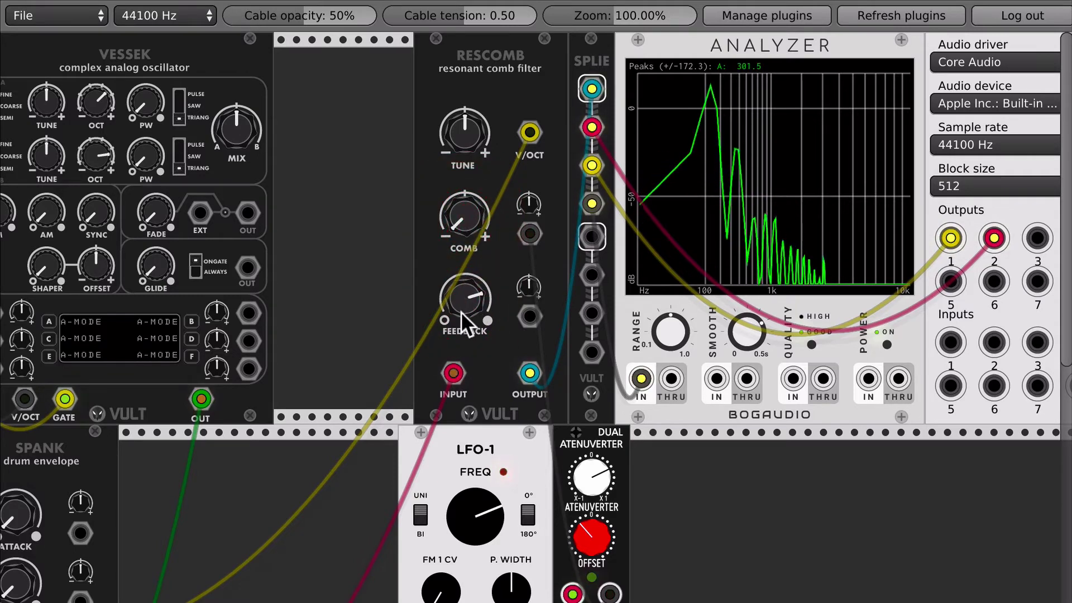
left_click_drag(471, 292, 473, 293)
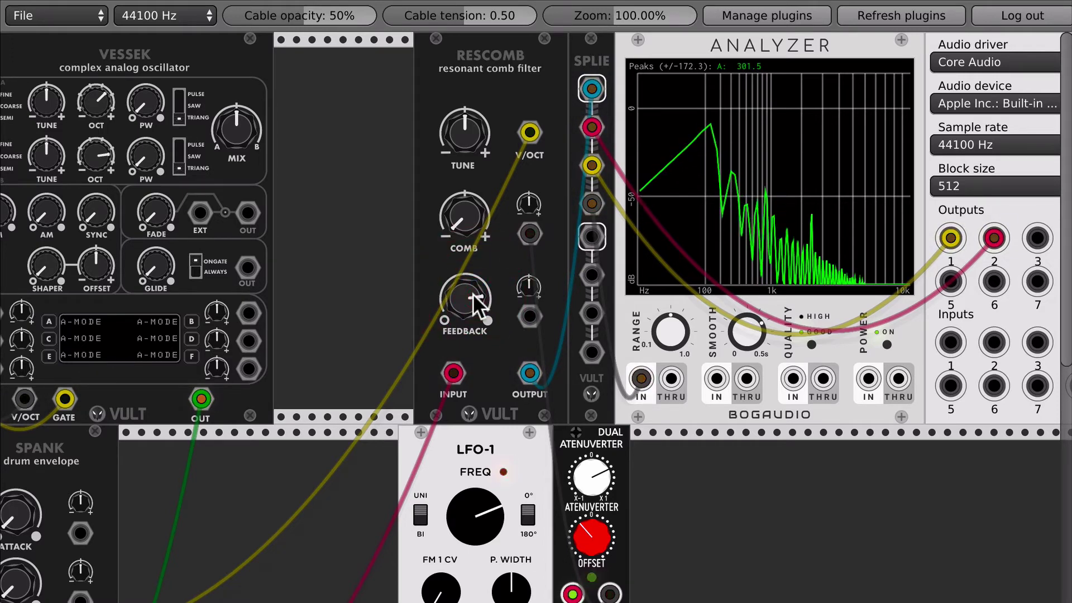
Raise RESCOMB's Comb and Feedback to just past three o'clock and turn the Comb CV amount slightly positive.
left_click_drag(465, 229, 465, 231)
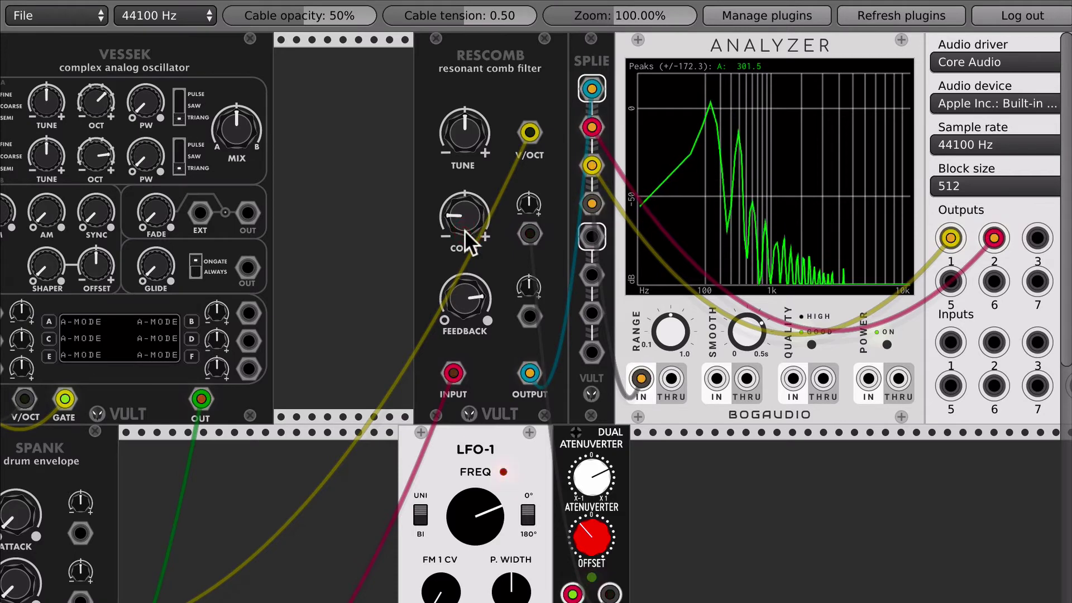
left_click_drag(470, 299, 470, 270)
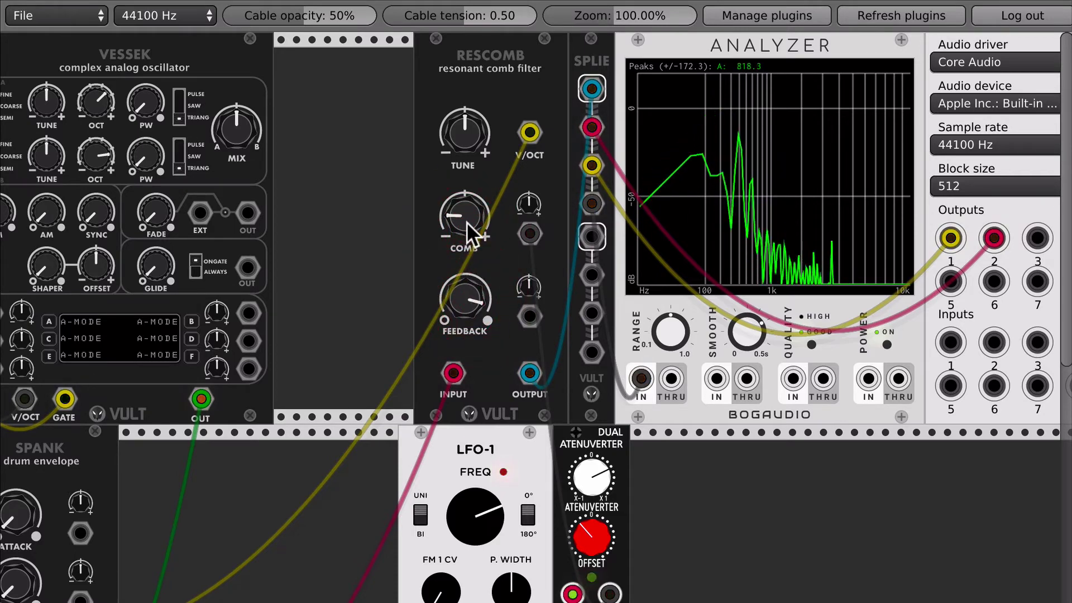
left_click_drag(467, 222, 467, 219)
left_click_drag(529, 205, 529, 207)
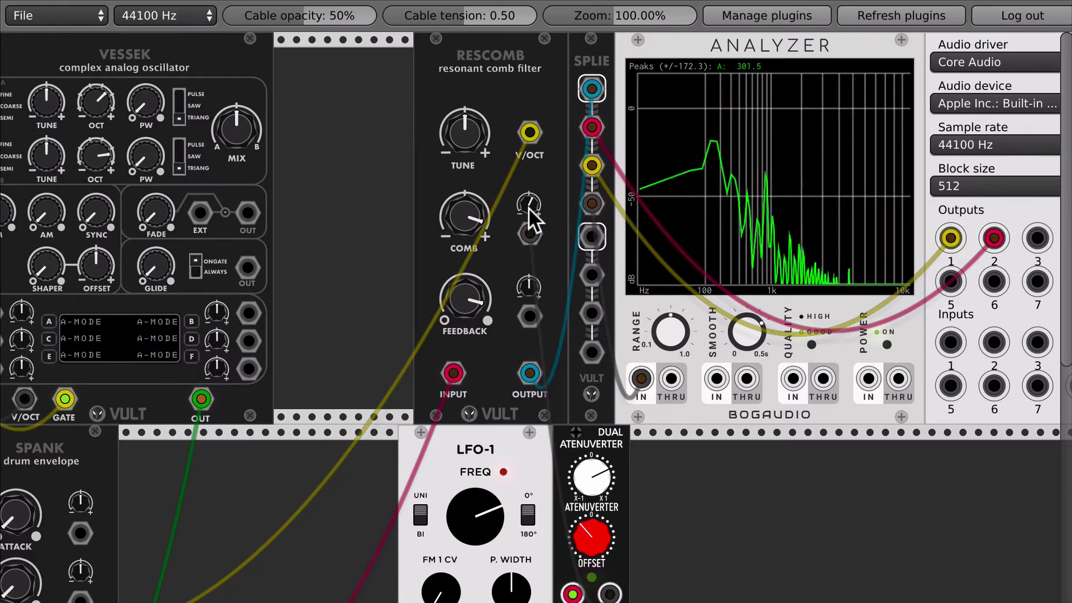
Raise the SPANK drum envelope's Attack to about nine o'clock.
scroll(349, 266, "left", 2)
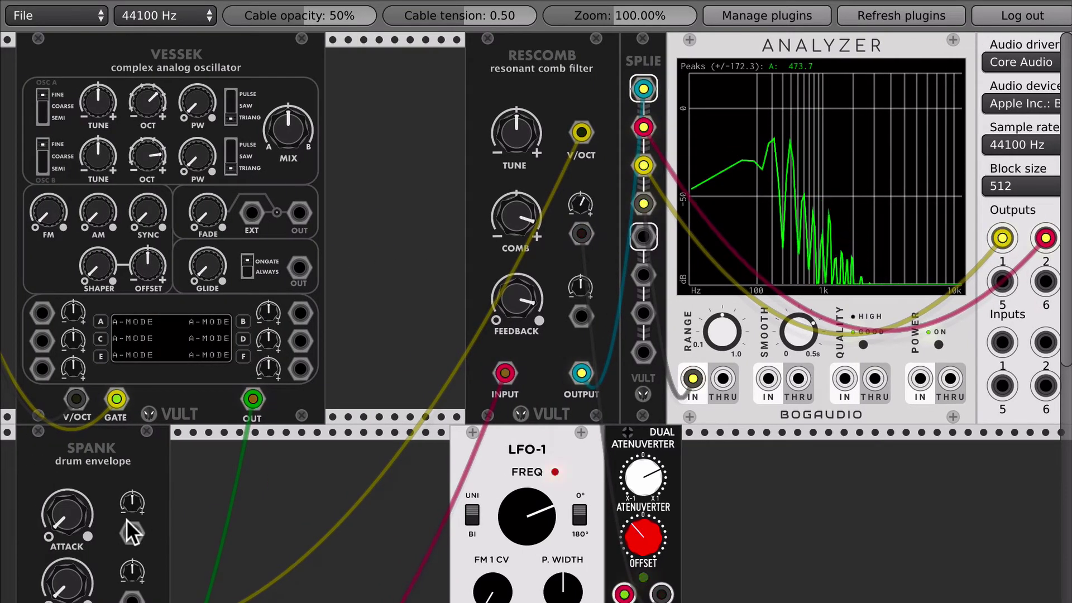
mouse_move(69, 520)
left_mouse_down()
mouse_move(70, 506)
mouse_move(73, 519)
left_mouse_up()
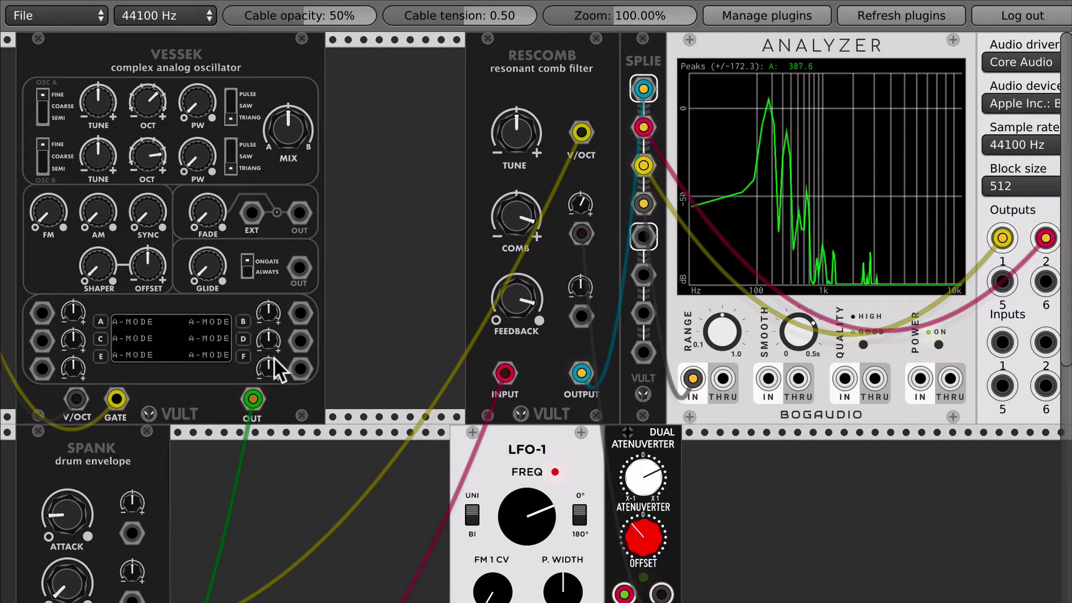
scroll(274, 359, "right", 3)
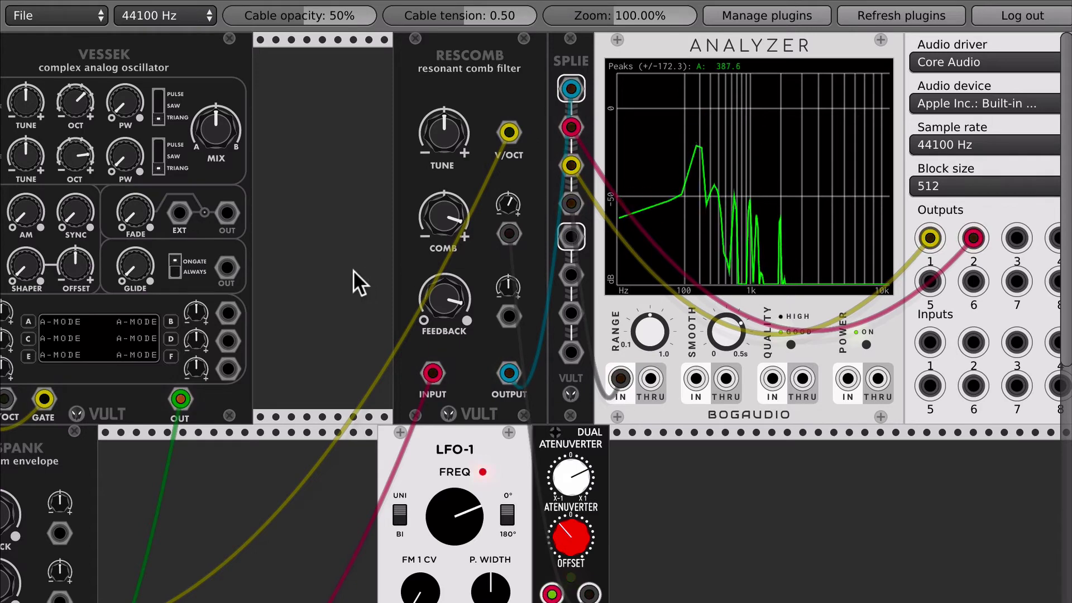
Set SPANK's Attack to minimum, raise Hold slightly, shorten Release and switch the envelope speed to Fast.
scroll(346, 271, "left", 3)
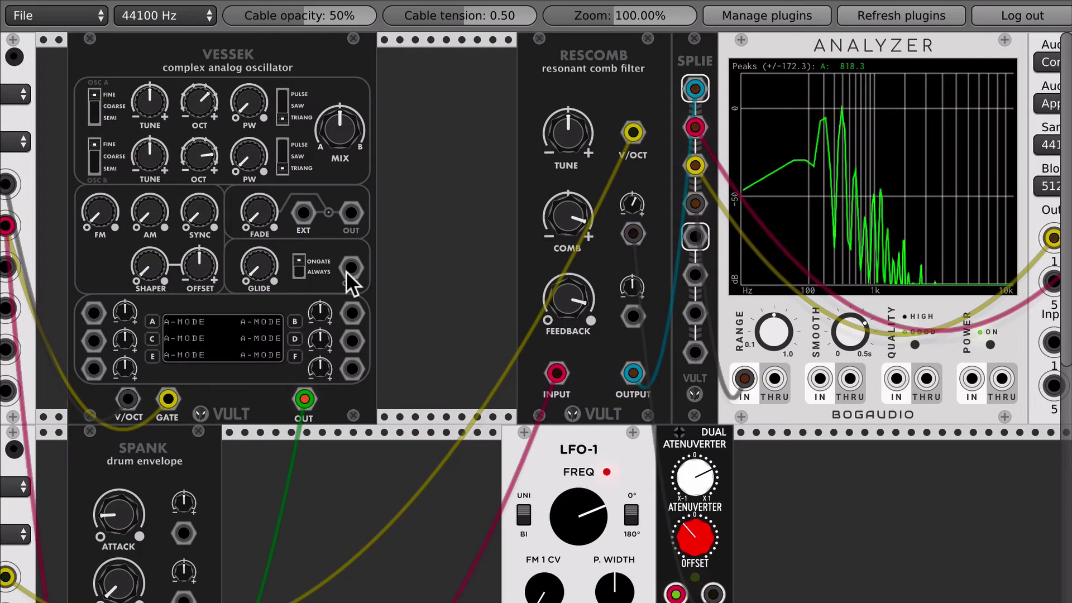
scroll(273, 360, "down", 3)
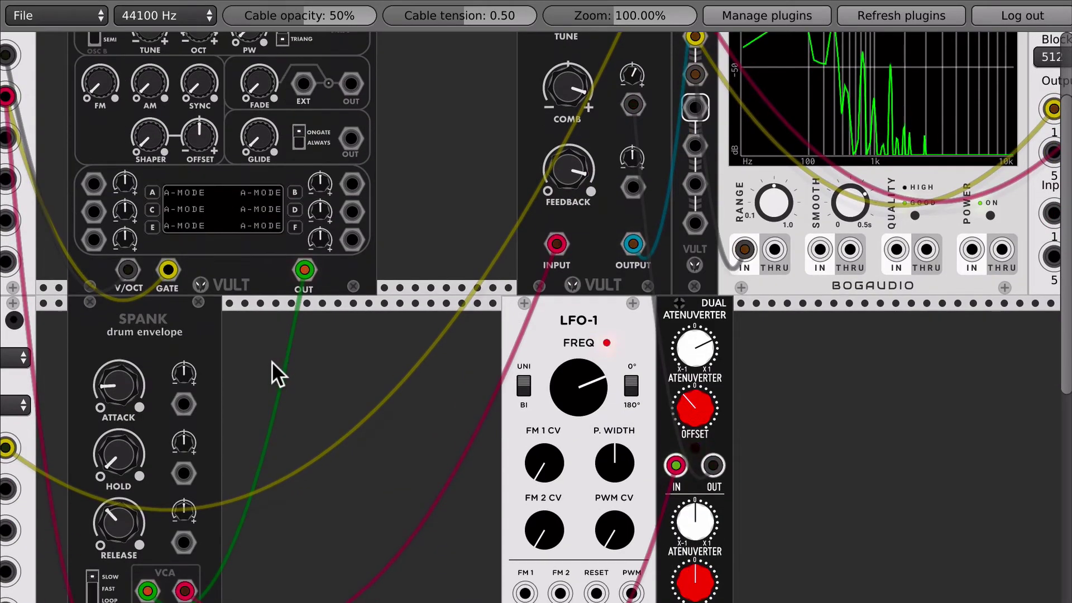
mouse_move(111, 523)
left_mouse_down()
mouse_move(128, 407)
mouse_move(103, 462)
mouse_move(115, 525)
left_mouse_up()
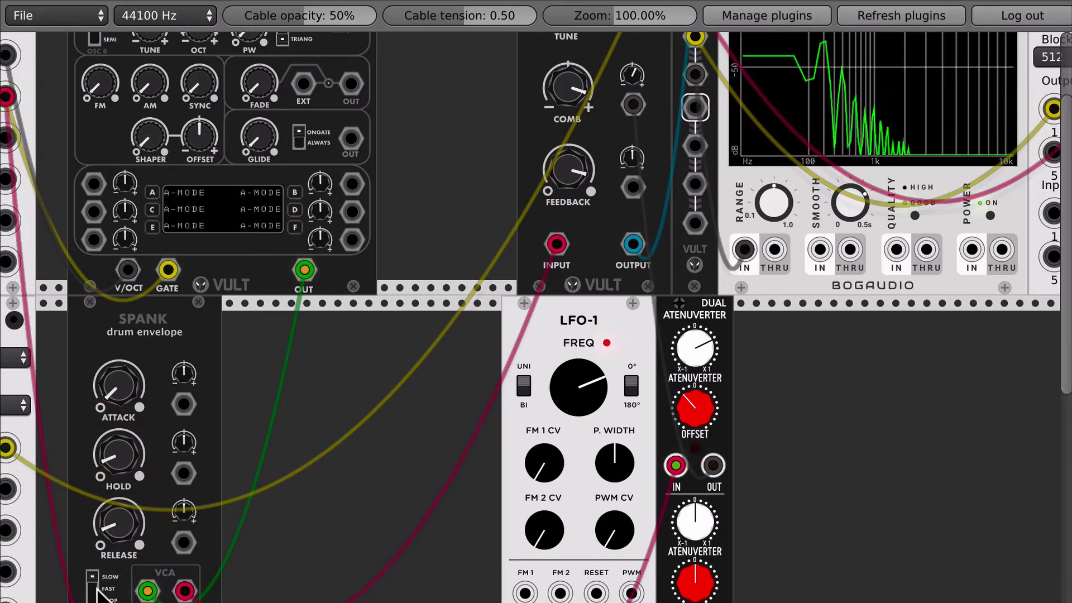
left_click(94, 590)
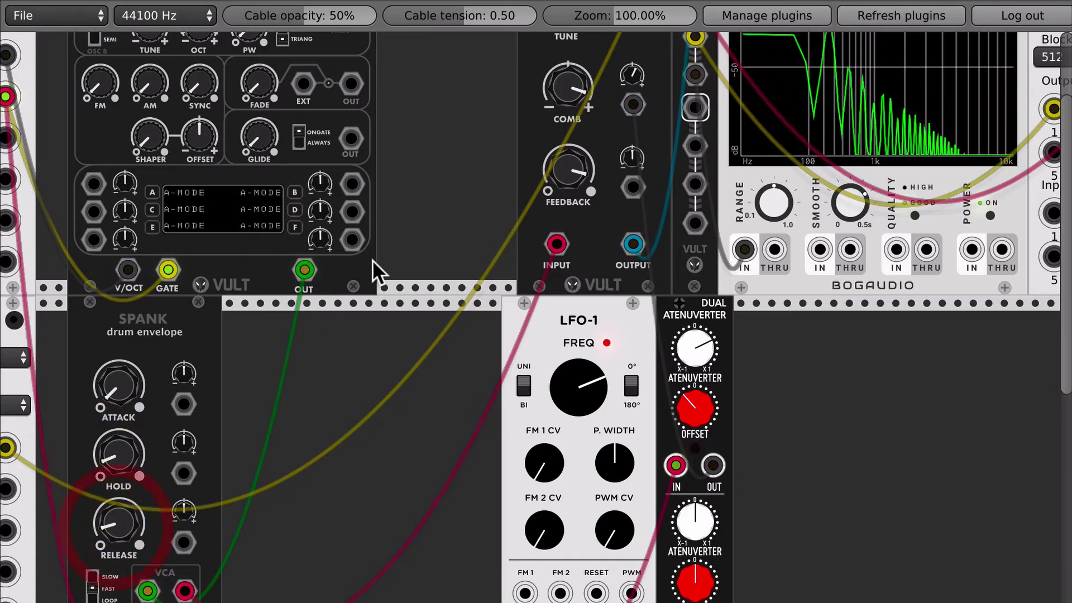
Reset RESCOMB's Comb knob to centre and its Feedback to minimum.
scroll(379, 254, "up", 5)
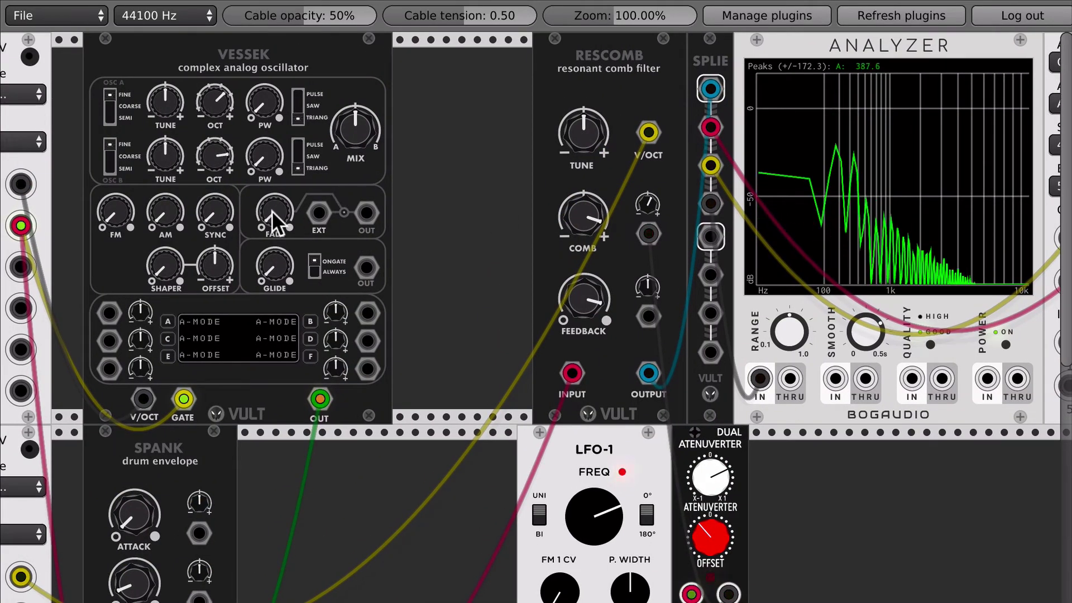
double_click(579, 212)
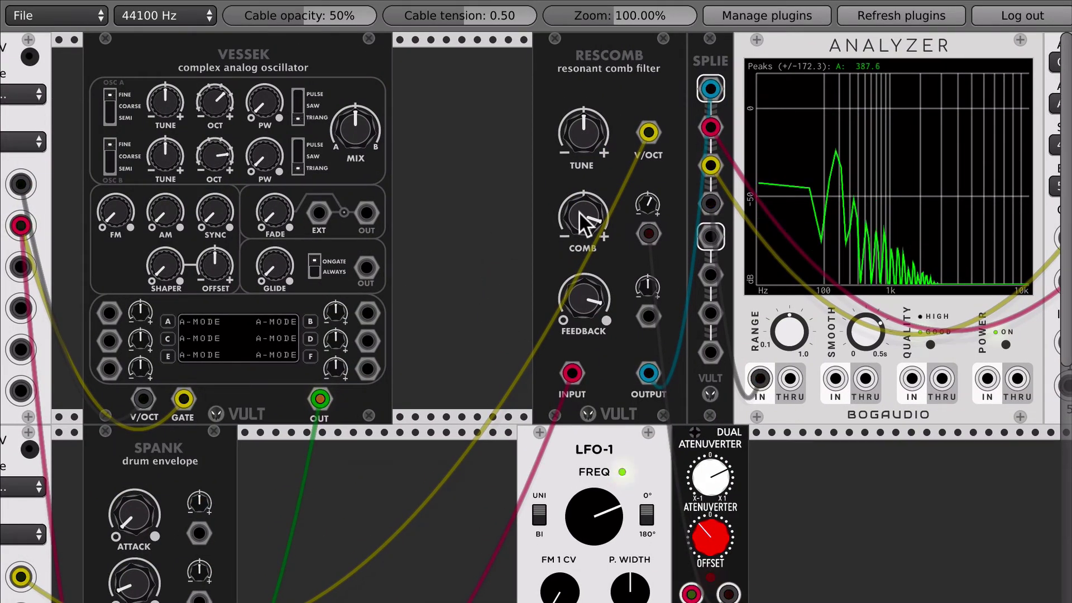
right_click(582, 299)
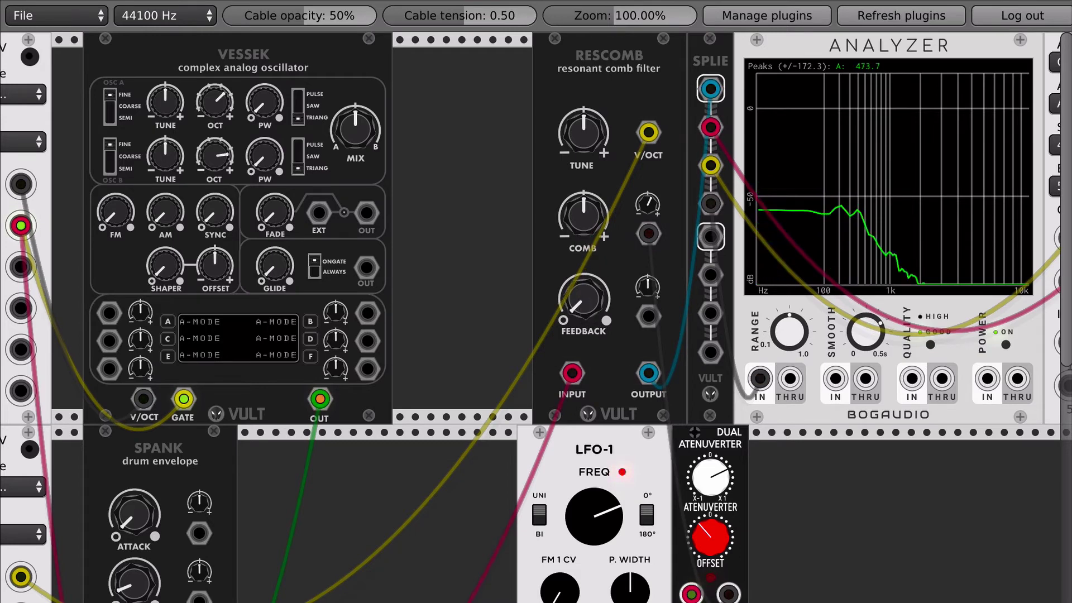
Turn RESCOMB's Comb to maximum and raise its Feedback to just past three o'clock.
left_click_drag(584, 224, 584, 210)
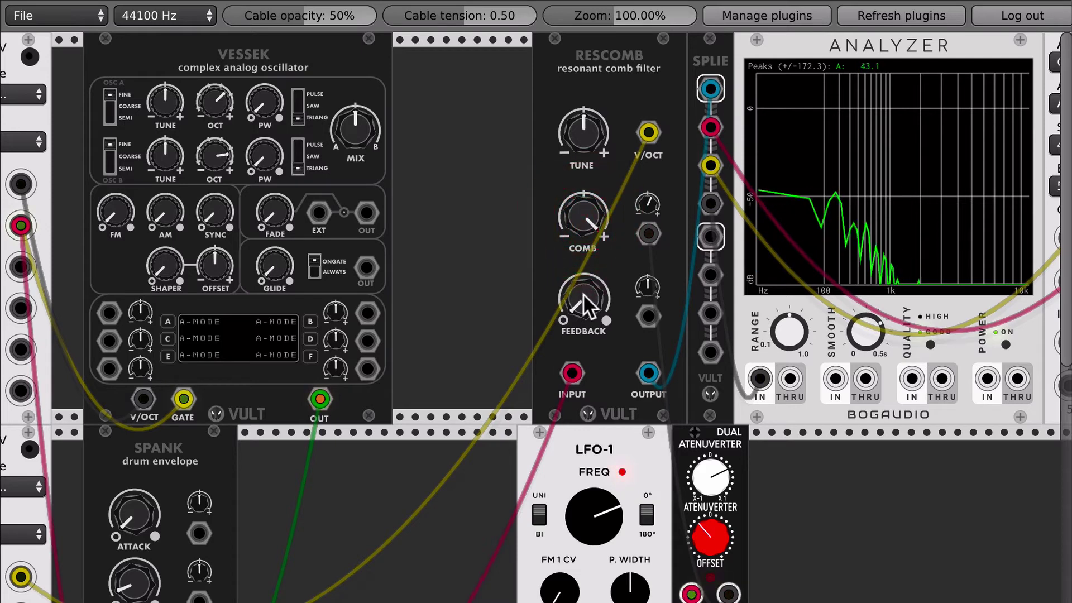
left_click_drag(577, 299, 577, 275)
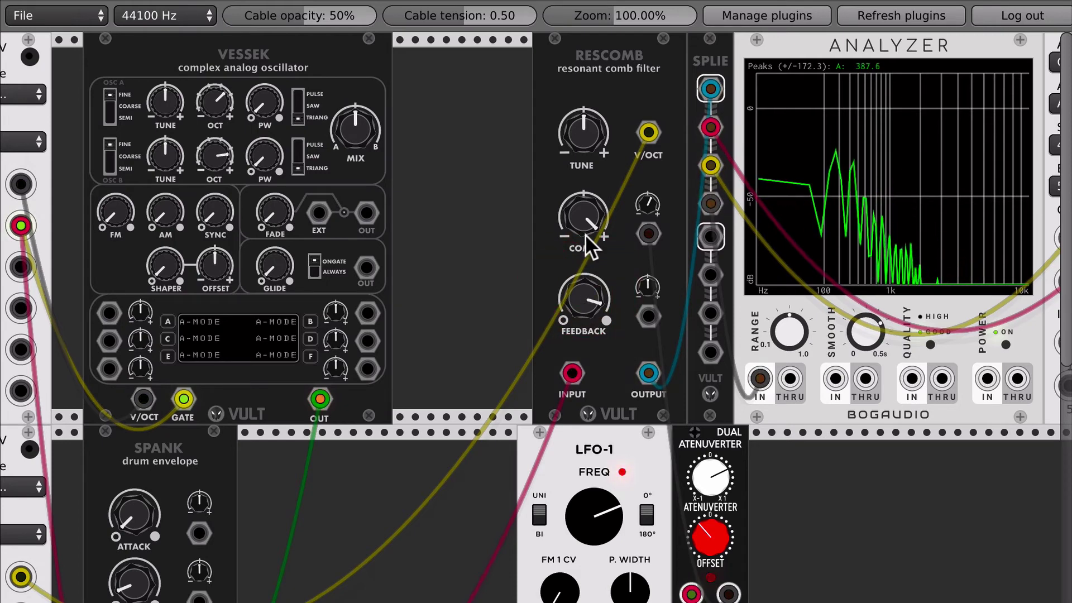
mouse_move(586, 221)
left_mouse_down()
mouse_move(586, 263)
mouse_move(587, 179)
left_mouse_up()
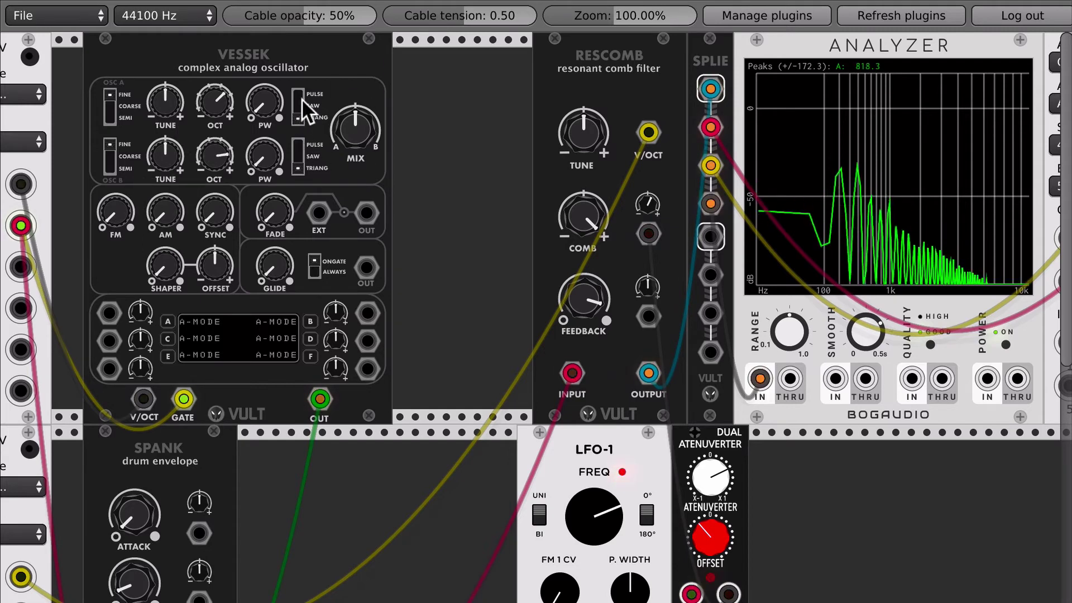
Switch both VESSEK oscillators to Saw, and raise FM to about two o'clock and Shaper to about one o'clock.
left_click(301, 159)
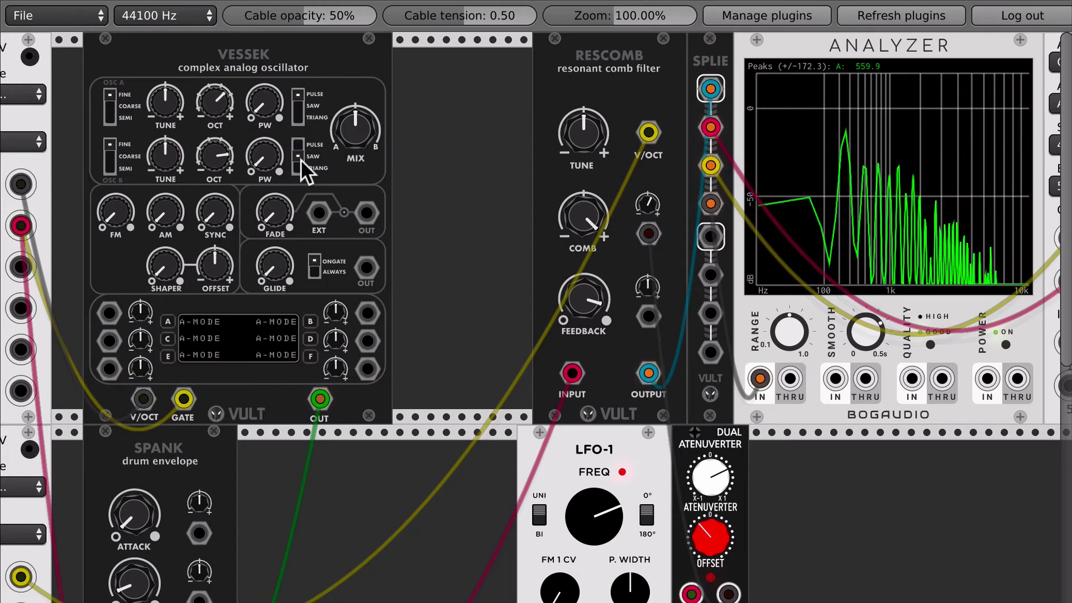
left_click(297, 112)
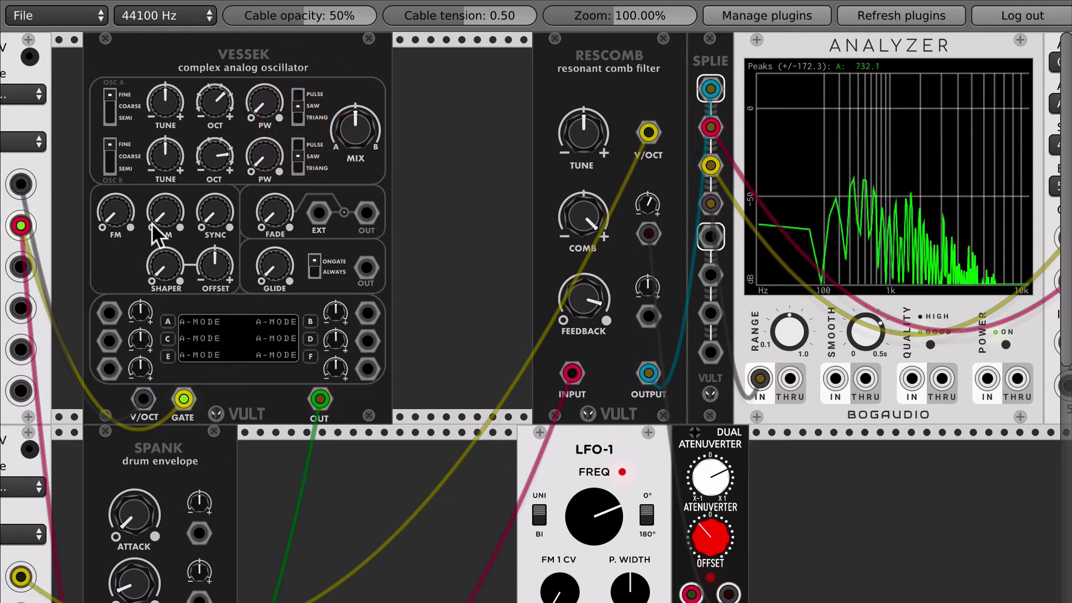
left_click_drag(114, 205, 115, 192)
left_click_drag(165, 266, 165, 253)
Detune VESSEK's oscillators, Tune A at about ten o'clock and Tune B at about two, and raise pulse width A to centre and B to about half past ten.
left_click_drag(171, 111, 172, 101)
left_click_drag(165, 152, 165, 134)
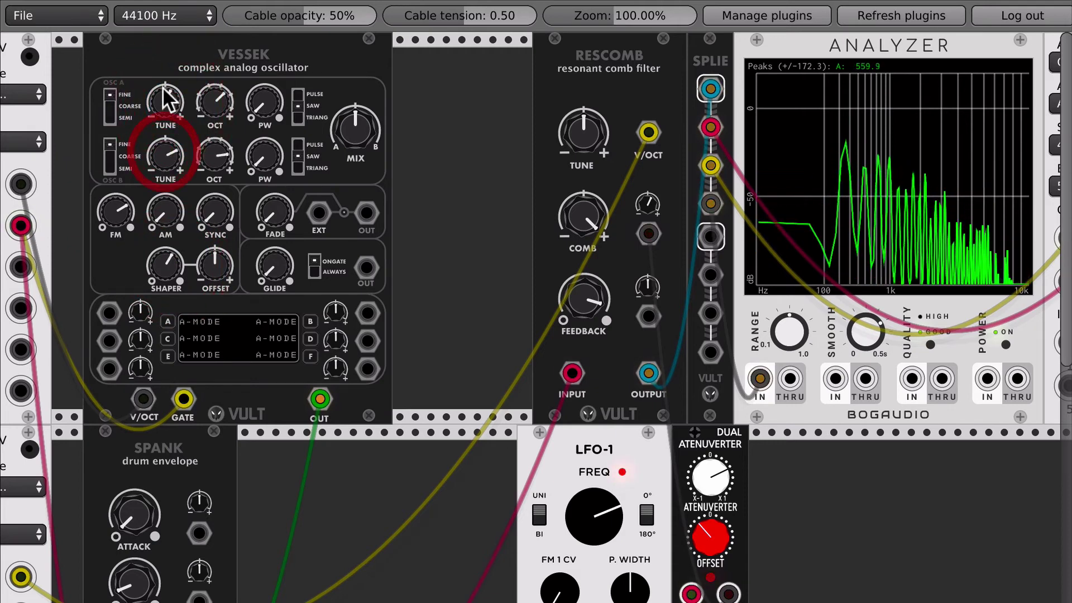
left_click_drag(164, 91, 164, 137)
left_click(264, 102)
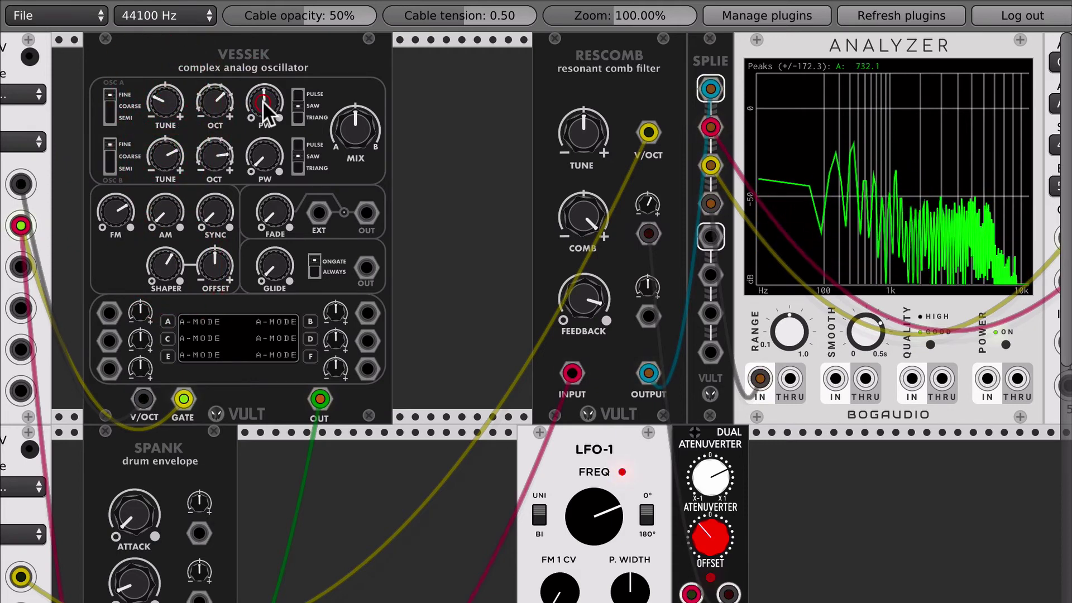
left_click_drag(259, 178, 260, 152)
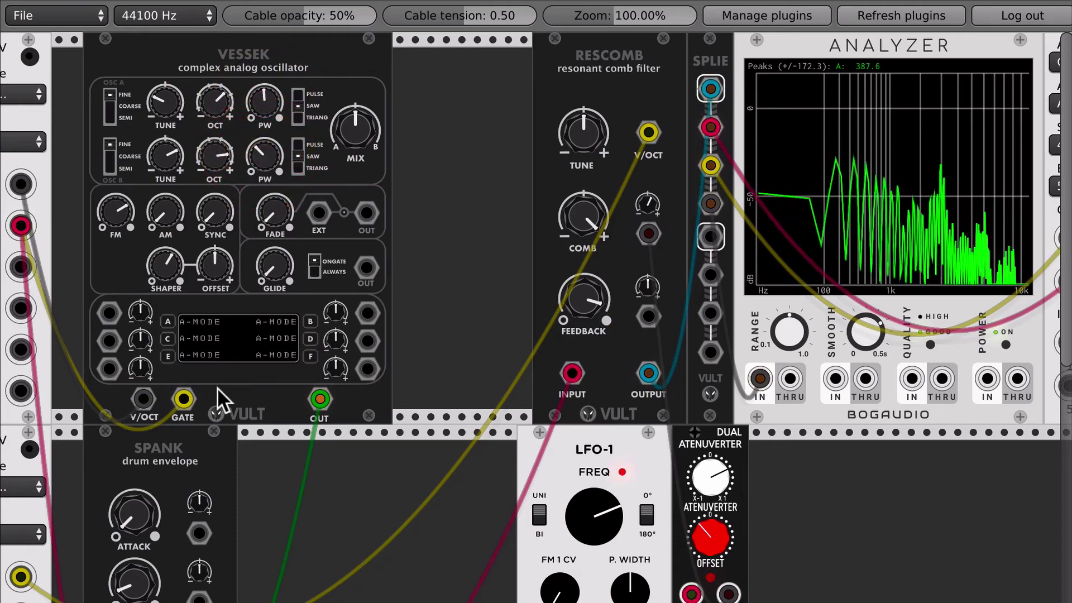
Adjust the SPANK envelope's Hold to about eight o'clock and raise its Release to about ten o'clock.
scroll(215, 391, "down", 3)
left_click_drag(130, 507, 131, 493)
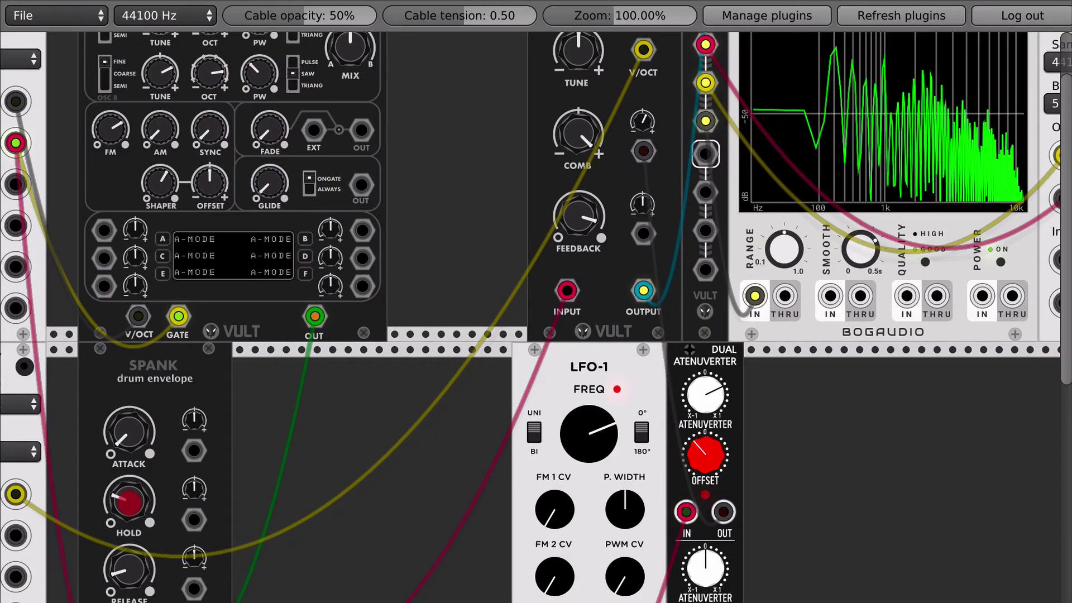
left_click_drag(147, 537, 128, 565)
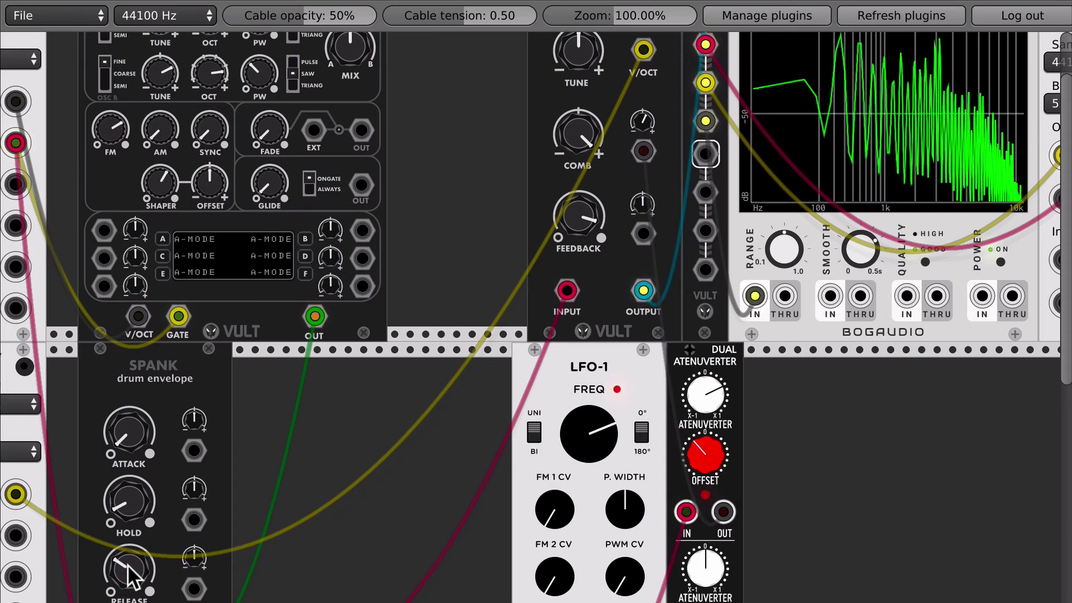
Switch both VESSEK oscillators to Triangle and lower oscillator B's Tune to about ten o'clock.
scroll(301, 378, "up", 3)
scroll(300, 378, "left", 1)
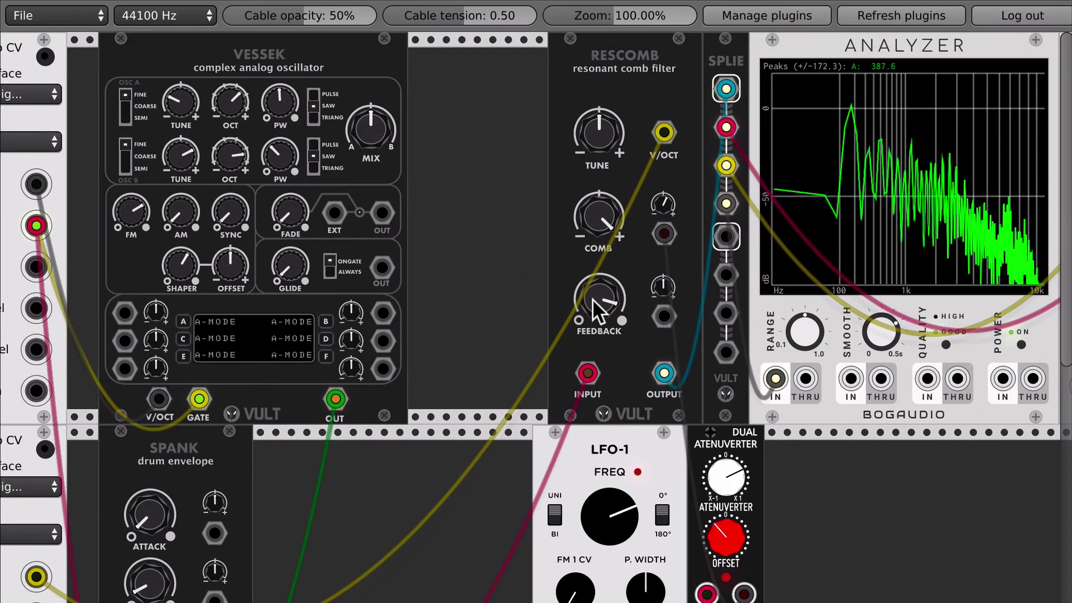
left_click(312, 122)
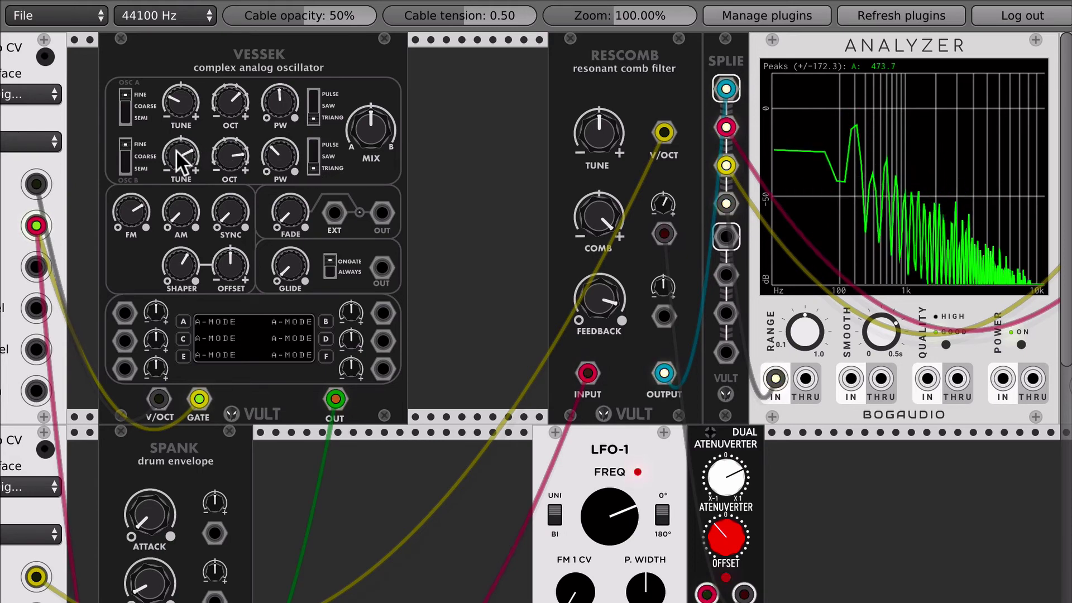
left_click_drag(181, 161, 181, 209)
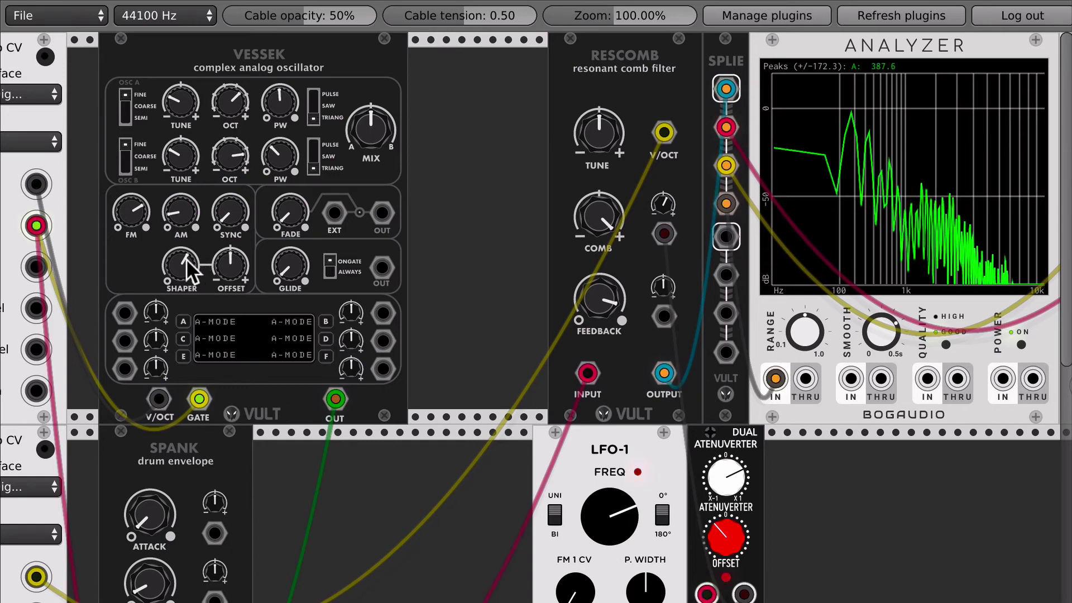
Set VESSEK's Shaper and FM to minimum, raise Sync to about noon, and raise AM and oscillator A's PW to nearly three o'clock.
left_click_drag(187, 259, 186, 275)
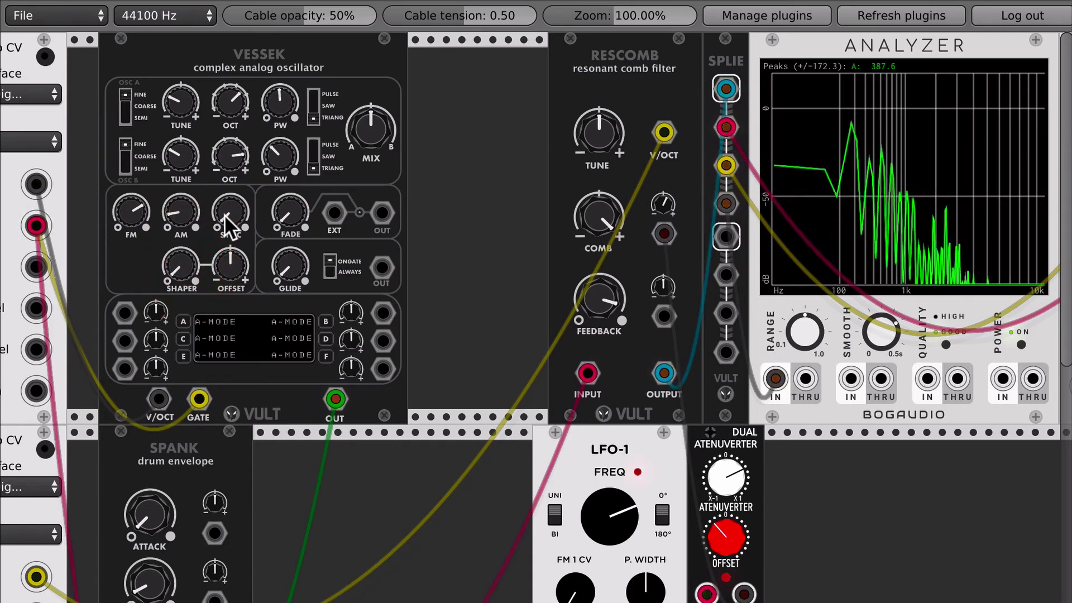
left_click_drag(229, 226, 229, 216)
mouse_move(132, 214)
left_mouse_down()
mouse_move(137, 227)
mouse_move(180, 219)
left_mouse_up()
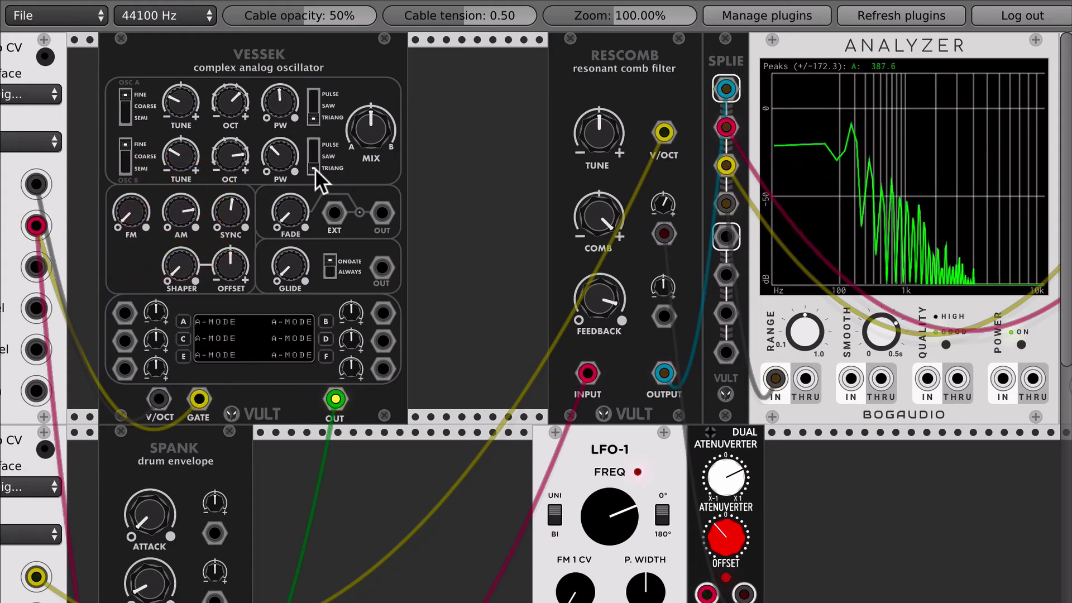
left_click_drag(286, 114, 285, 111)
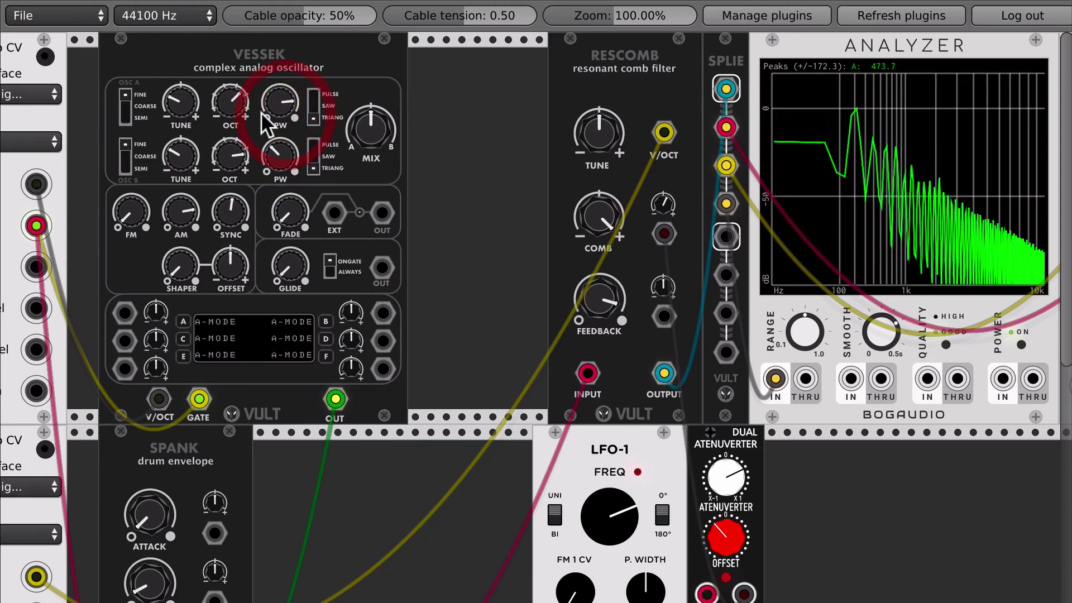
Lower RESCOMB's Tune to about ten o'clock and its Feedback to just before three o'clock.
scroll(383, 130, "left", 2)
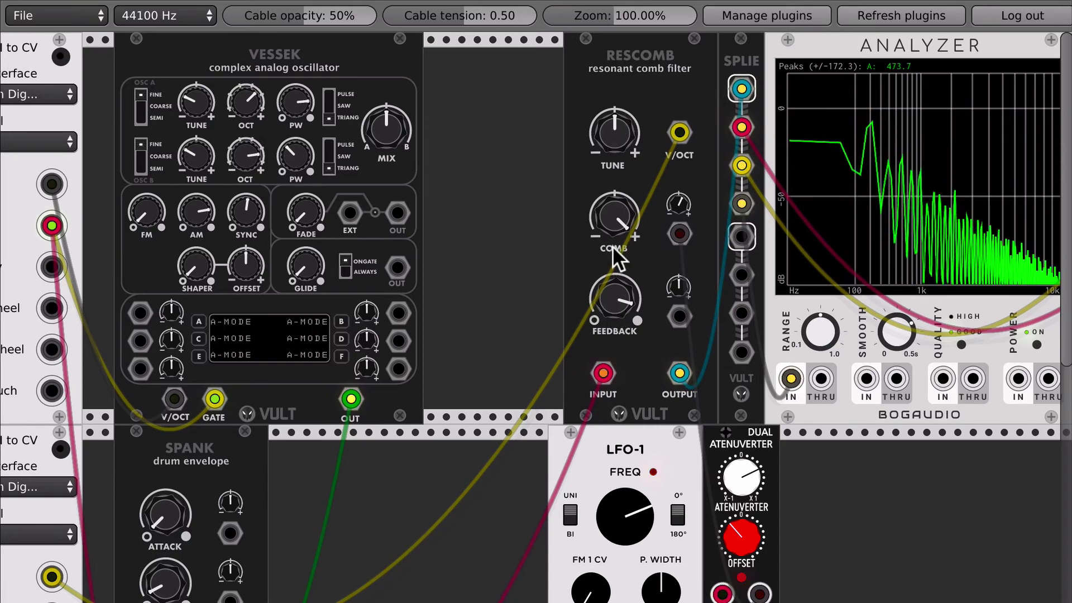
mouse_move(615, 129)
left_mouse_down()
mouse_move(615, 99)
mouse_move(616, 132)
left_mouse_up()
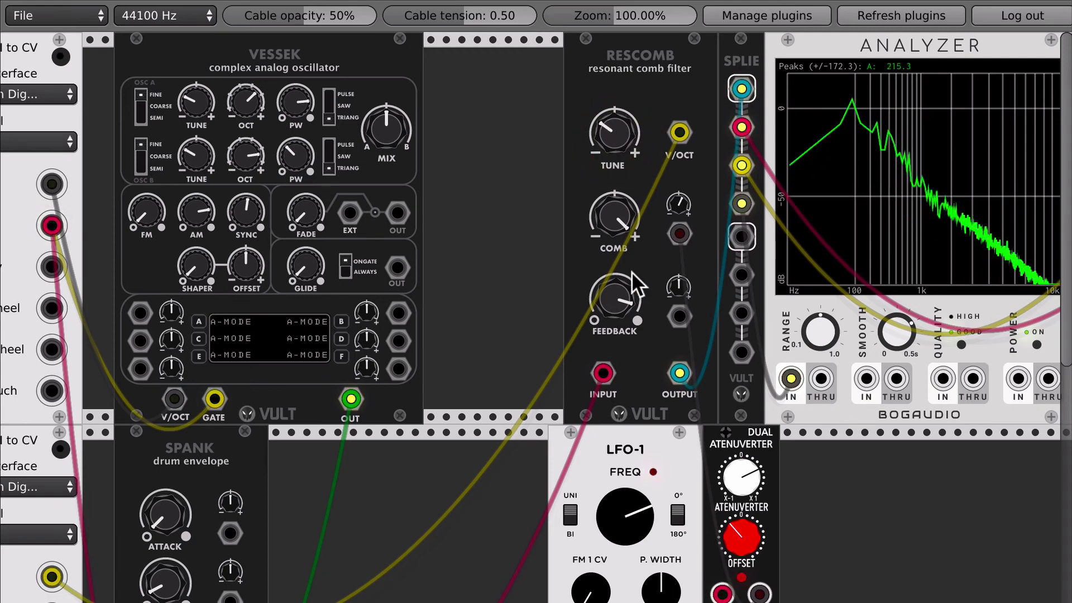
left_click_drag(617, 301, 616, 301)
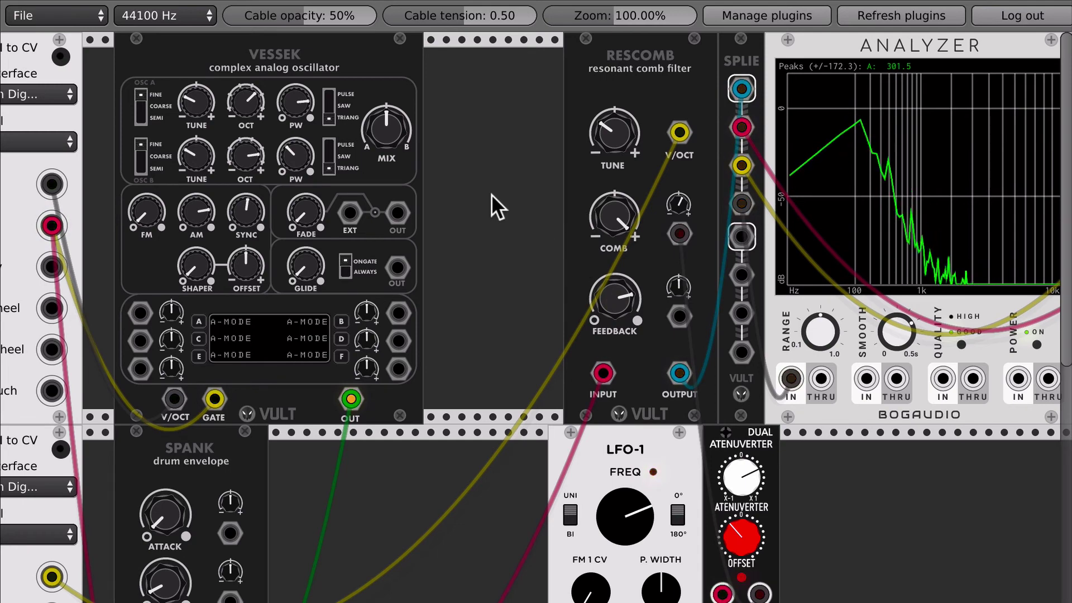
Raise VESSEK oscillator A's Tune to nearly three o'clock, FM to about half past one and Shaper to just before noon.
left_click_drag(216, 104, 217, 93)
left_click_drag(147, 217, 147, 188)
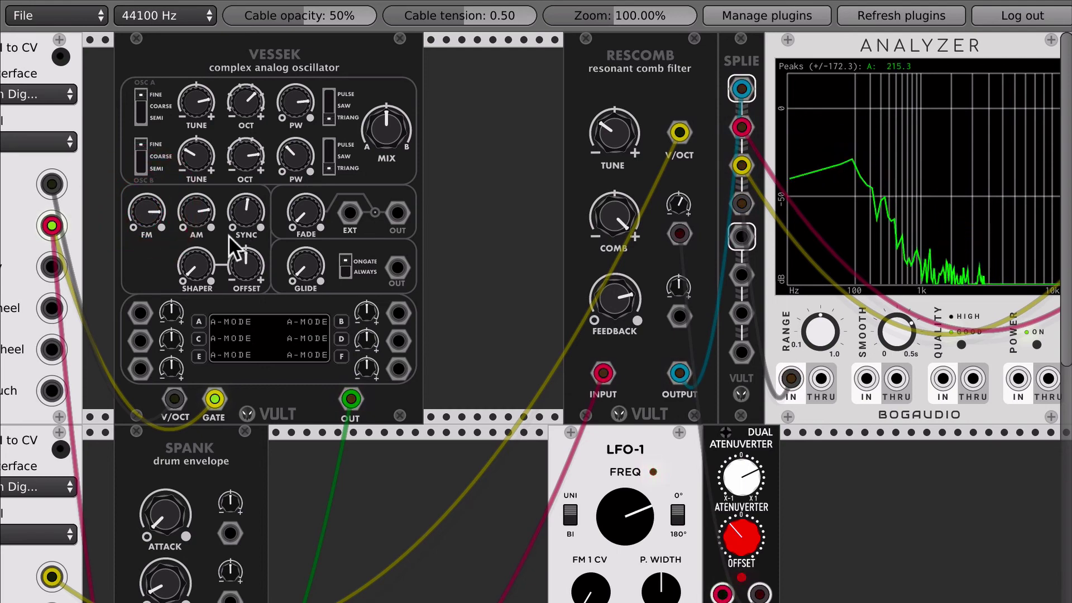
mouse_move(168, 246)
left_mouse_down()
mouse_move(168, 226)
mouse_move(168, 246)
left_mouse_up()
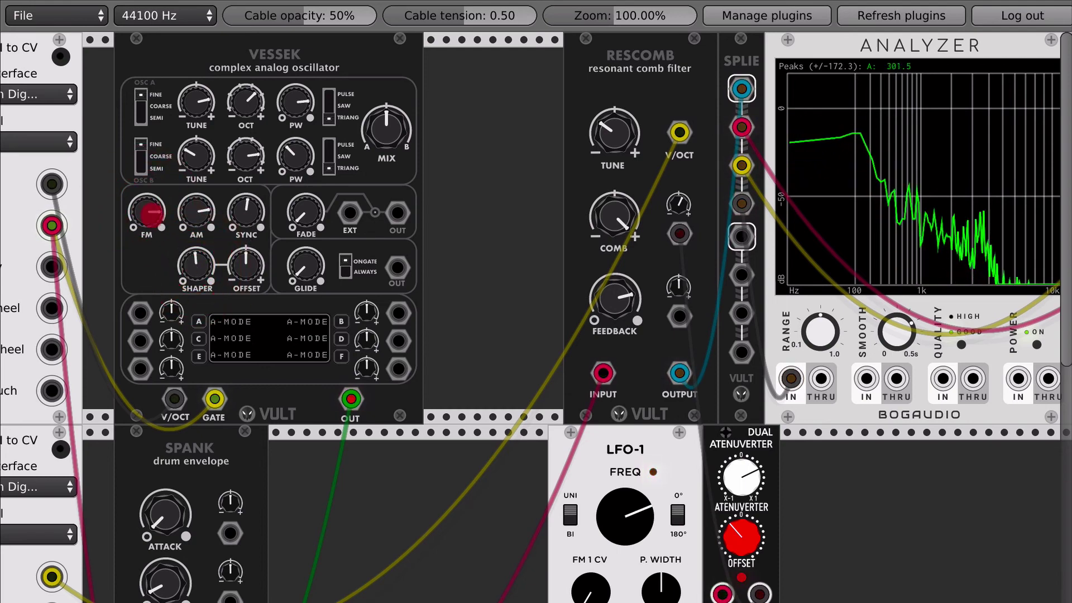
Lengthen the SPANK envelope's Release to about twelve o'clock.
scroll(167, 358, "down", 2)
scroll(168, 356, "down", 5)
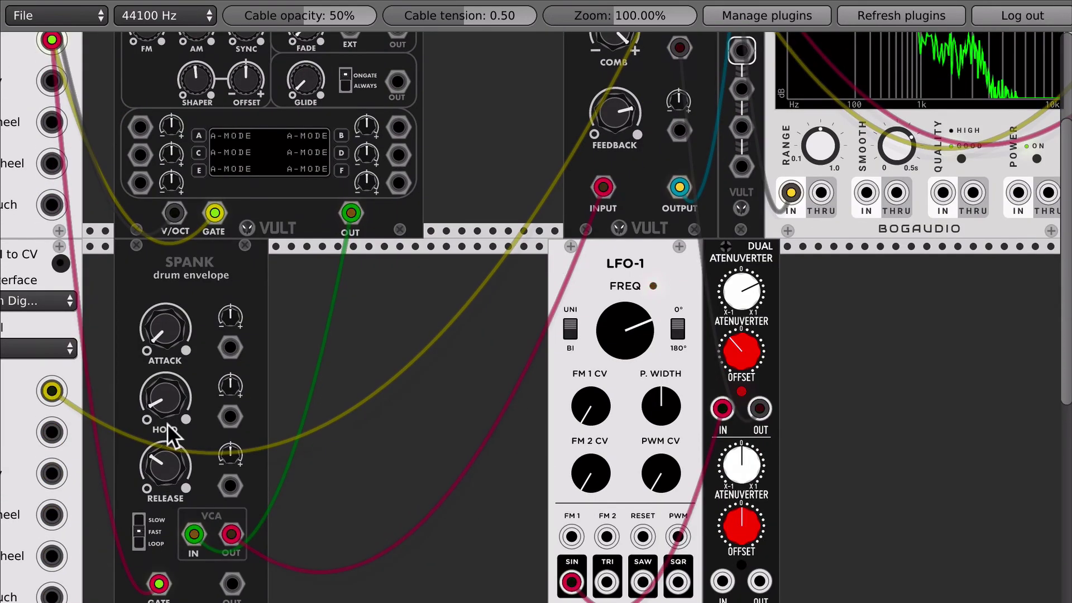
left_click_drag(169, 470, 176, 439)
Raise SPANK's Release further past the twelve o'clock position.
scroll(311, 372, "up", 5)
scroll(311, 371, "right", 2)
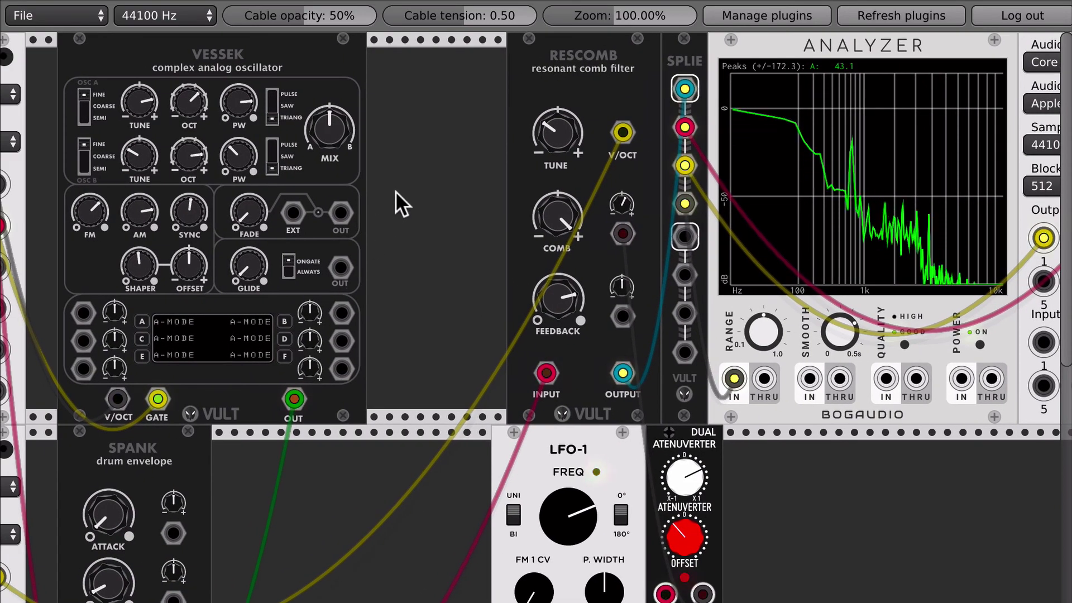
scroll(395, 191, "left", 4)
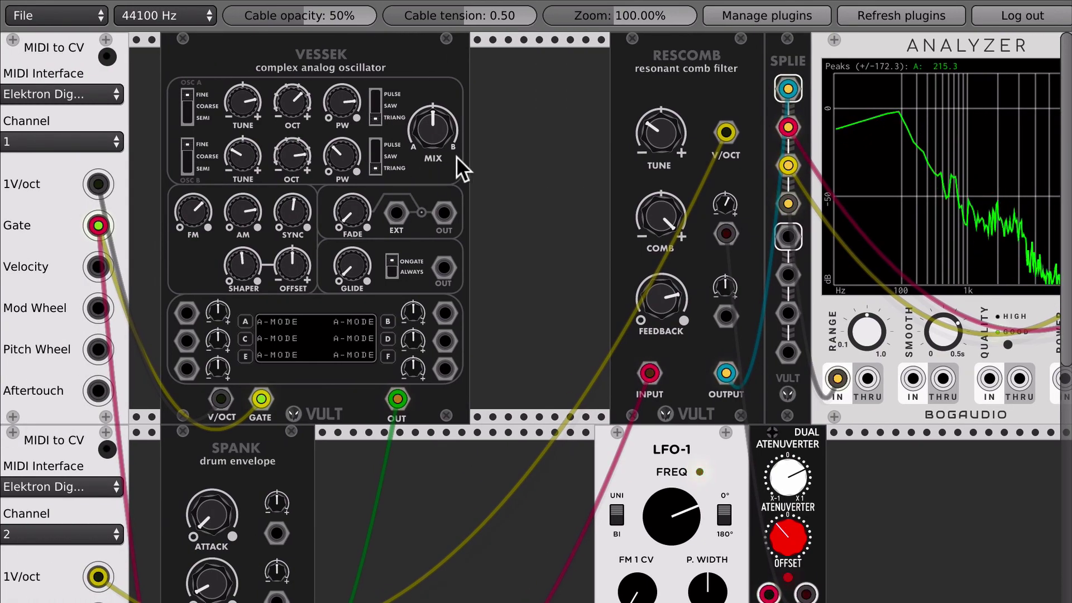
scroll(364, 355, "down", 6)
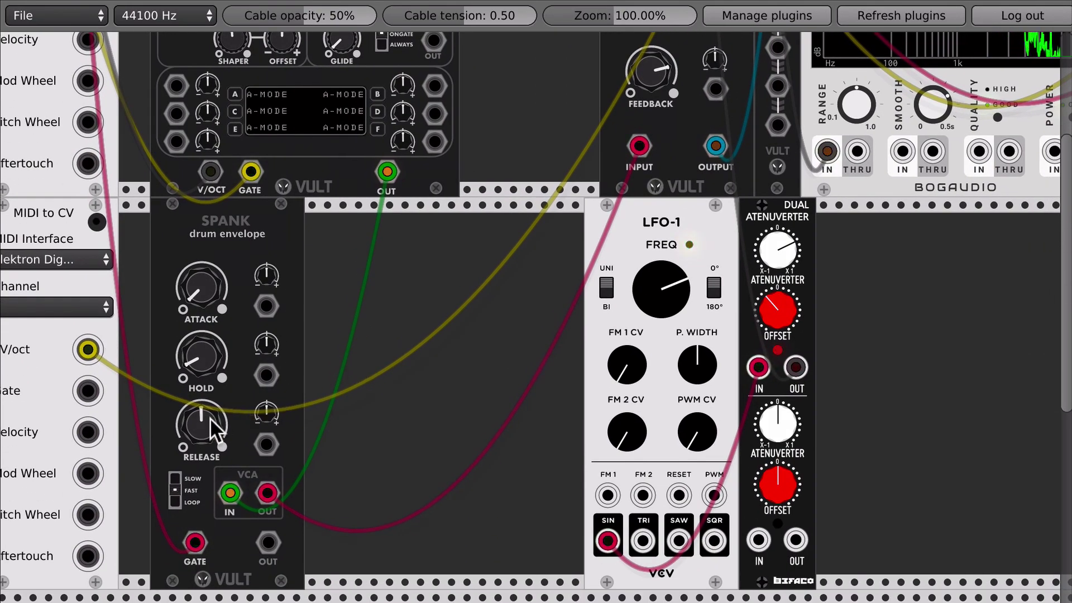
left_click_drag(206, 427, 324, 304)
Lower RESCOMB's Comb to about half past one, raise its CV amount to about two o'clock, and slow LFO-1's frequency to just past noon.
scroll(324, 303, "up", 6)
scroll(330, 299, "right", 7)
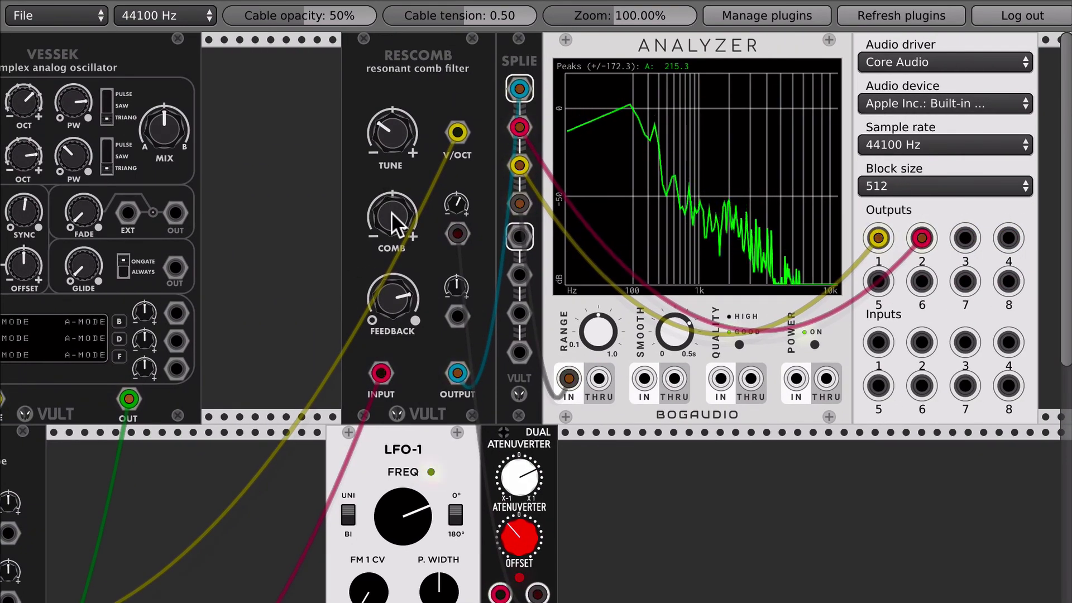
left_click_drag(392, 214, 405, 280)
mouse_move(410, 519)
left_mouse_down()
mouse_move(410, 532)
mouse_move(408, 507)
left_mouse_up()
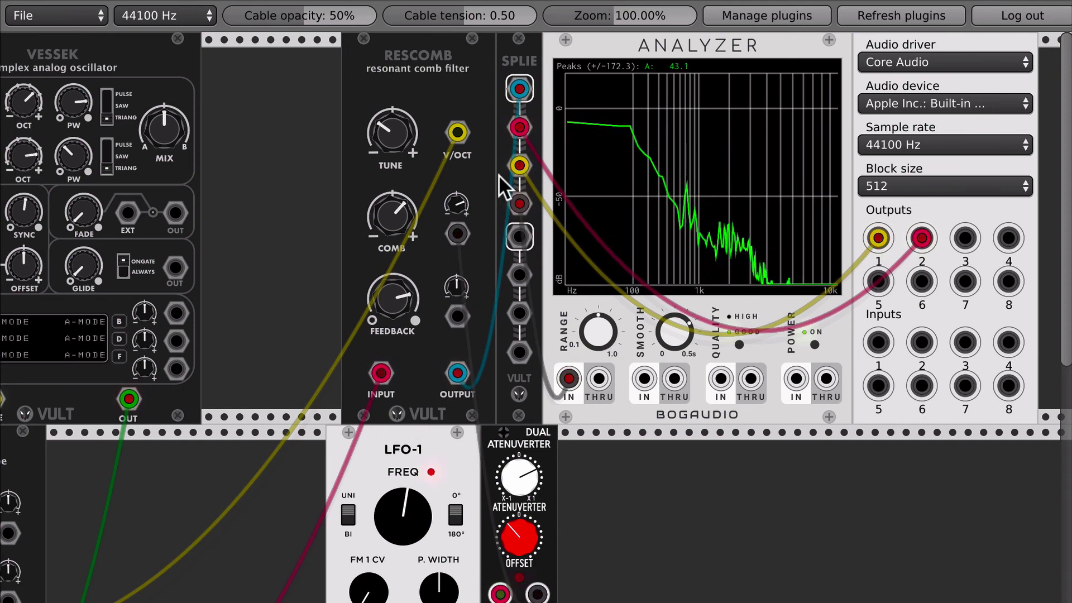
Disconnect the cable running from RESCOMB's output to the splitter's first input.
left_click_drag(520, 88, 473, 87)
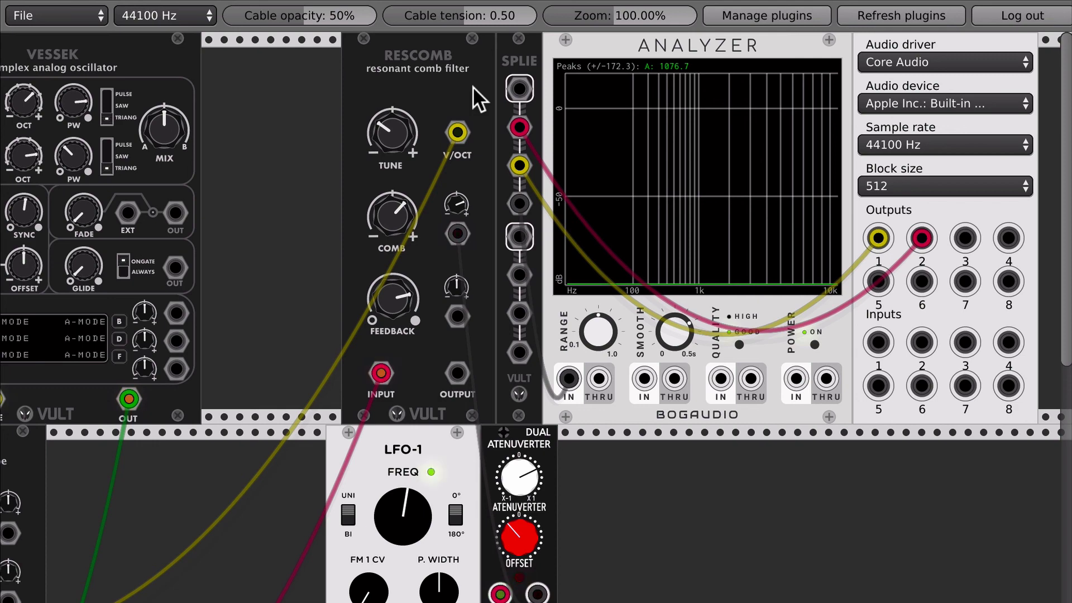
scroll(473, 86, "left", 5)
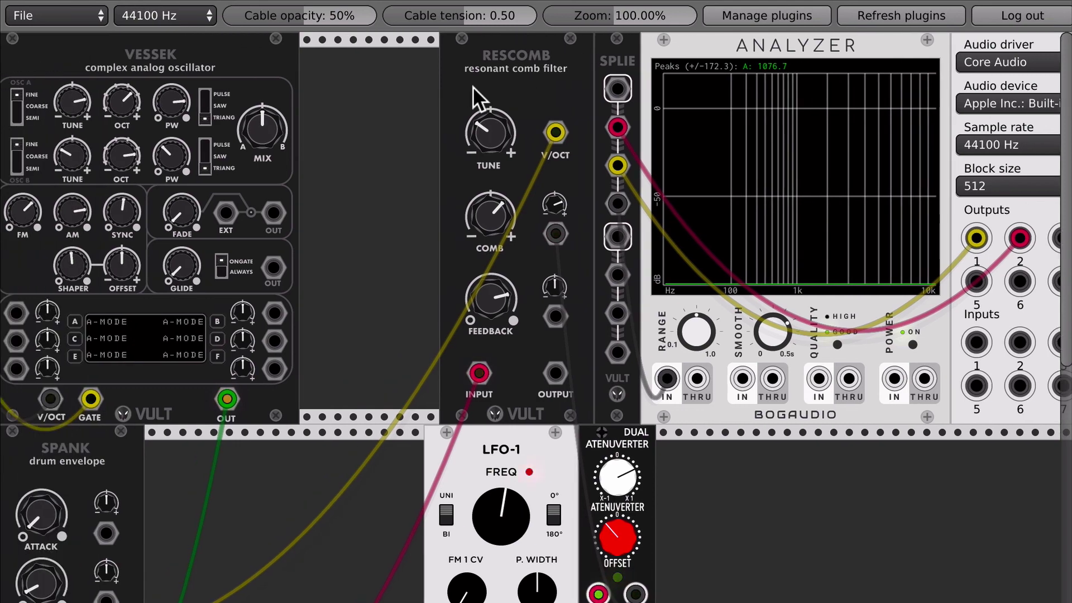